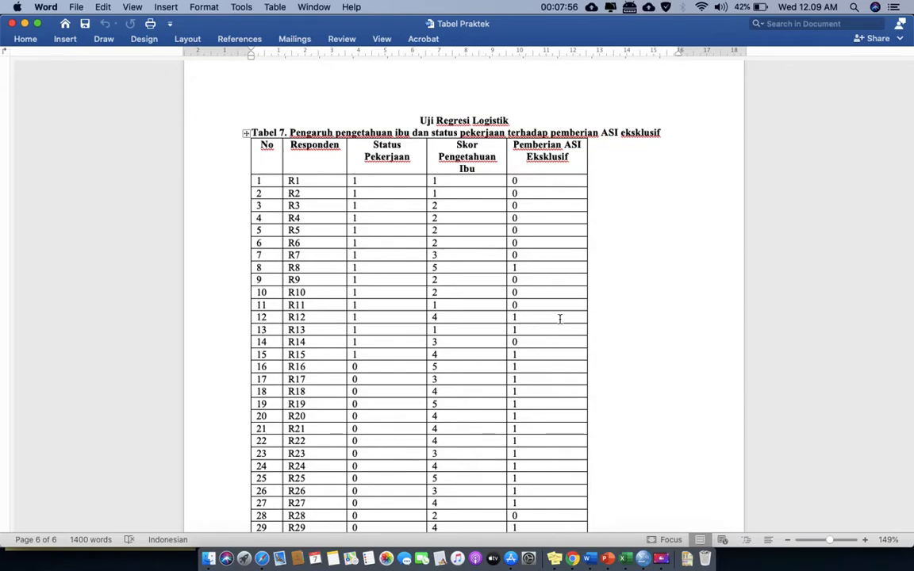
Switch to the empty SPSS Statistics Data Editor and widen its window to the full screen width.
key("ctrl+Up")
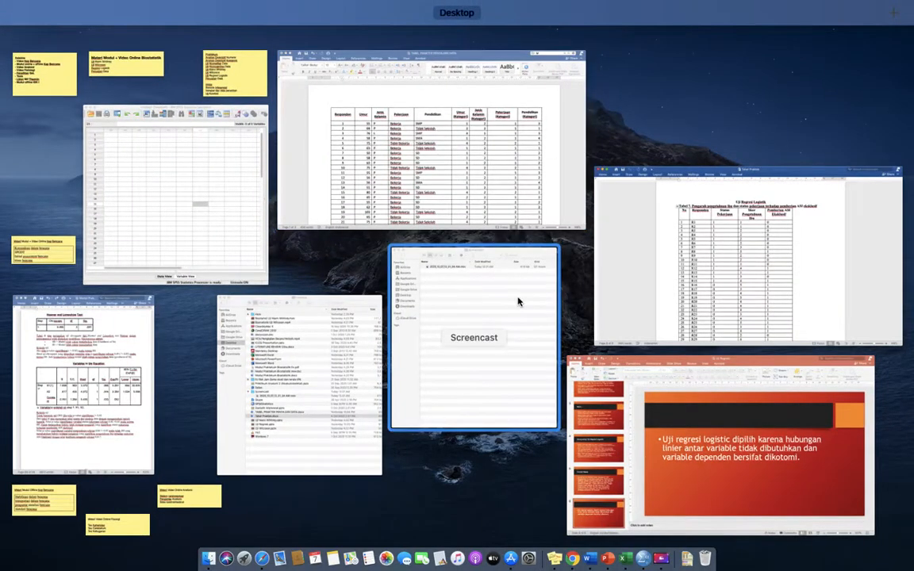
left_click(249, 229)
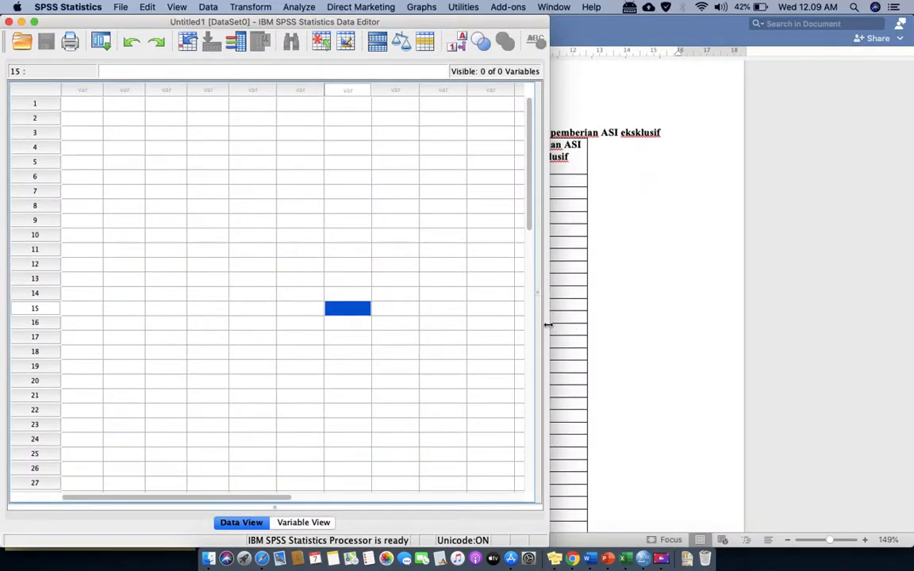
left_click_drag(547, 325, 905, 312)
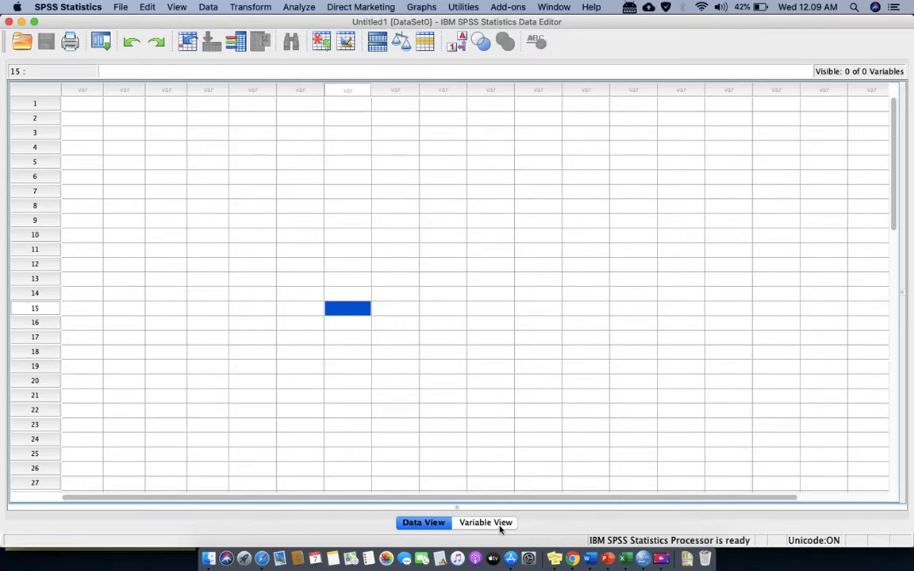
Define three variables named X1, X2 and Y in the first three rows of the variable definitions.
left_click(496, 523)
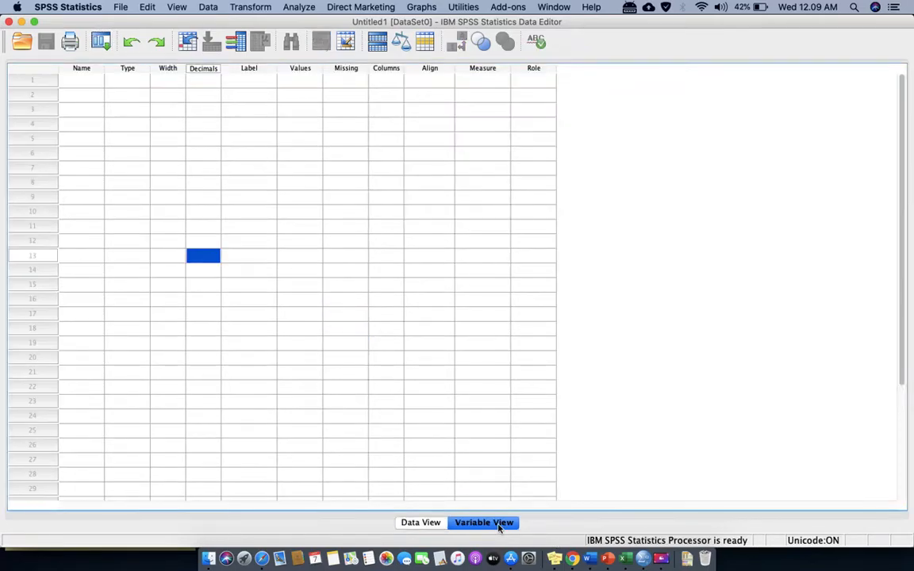
double_click(77, 81)
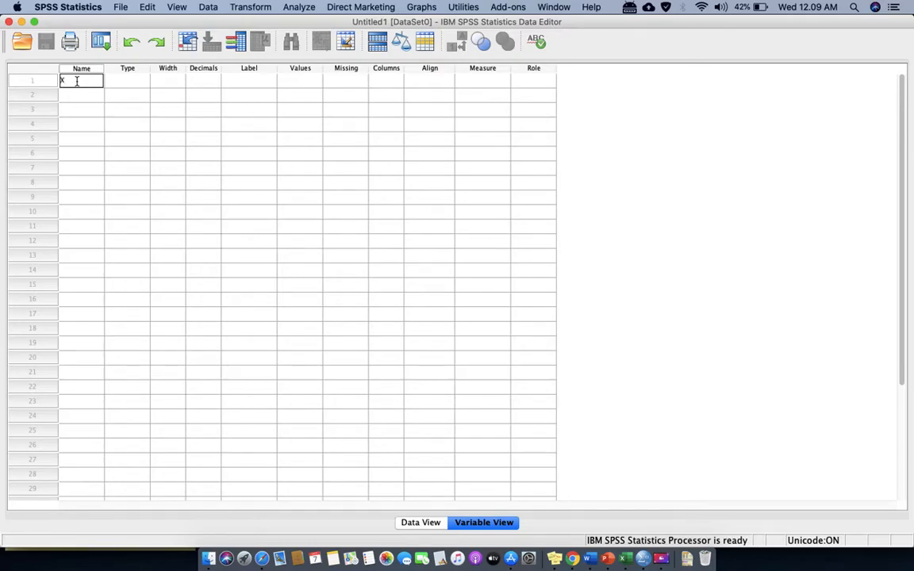
left_click(78, 93)
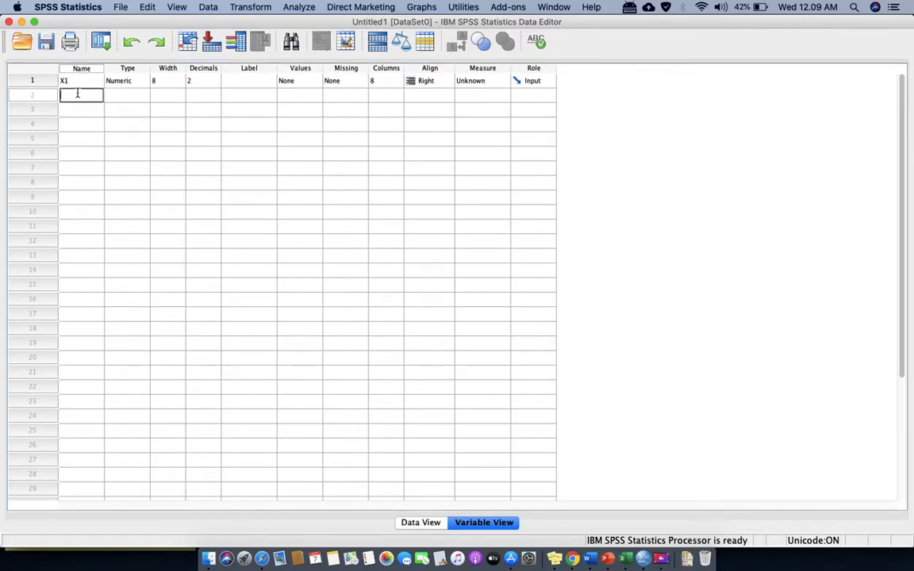
type("X2")
left_click(77, 109)
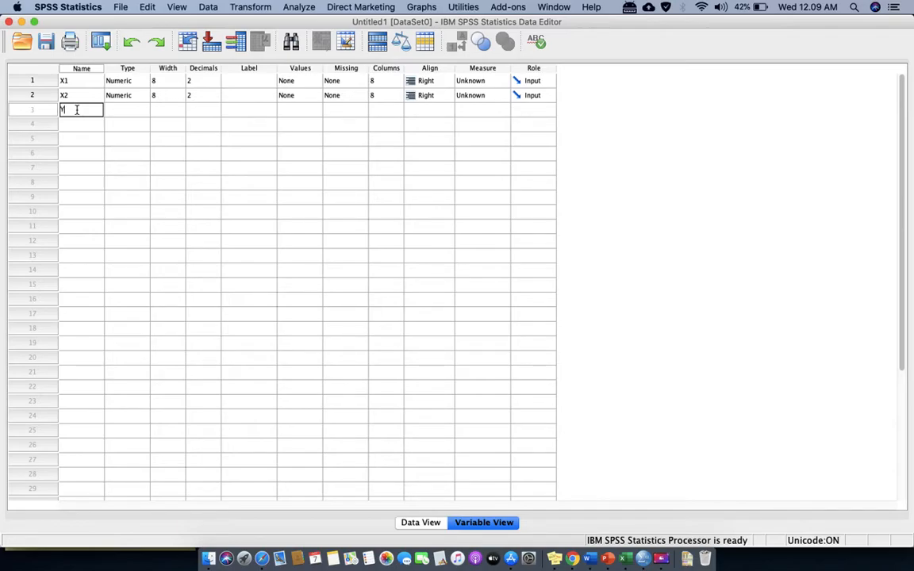
left_click(123, 108)
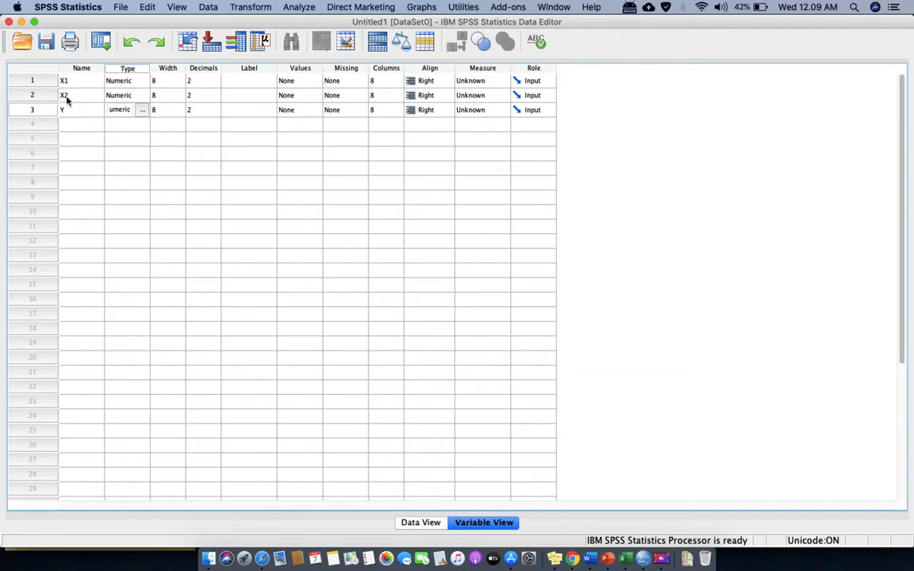
Label variable X1 as "Status Pekerjaan" and variable X2 as "Pengetahuan".
left_click(240, 82)
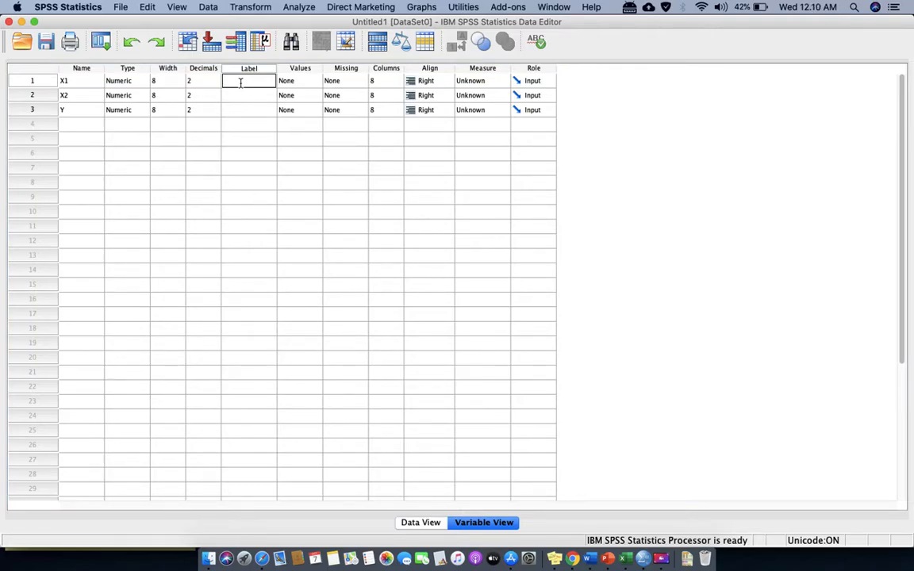
type("Status Pekerjaan")
left_click(240, 96)
left_click(240, 96)
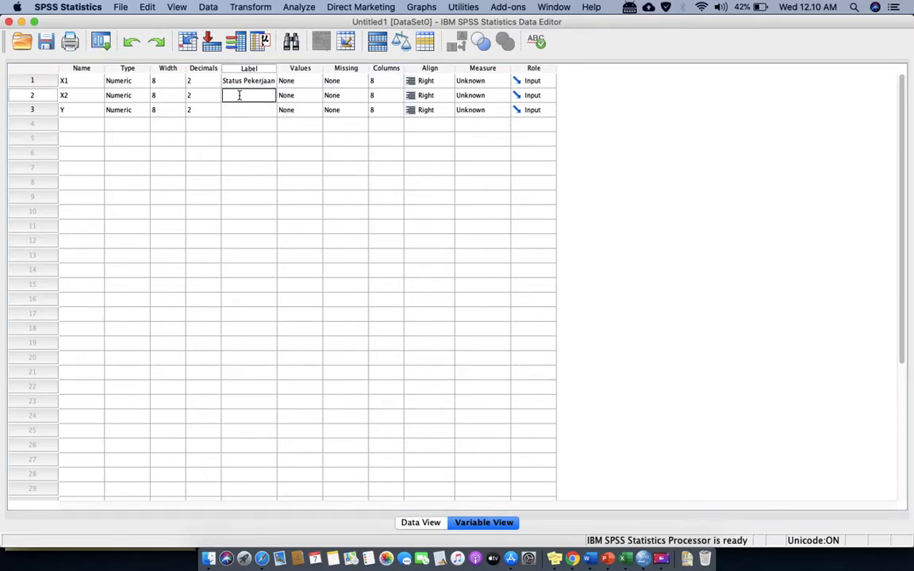
type("Pengetahuan")
Label variable Y as "Pemberian ASI Eksklusif".
left_click(239, 114)
left_click(239, 112)
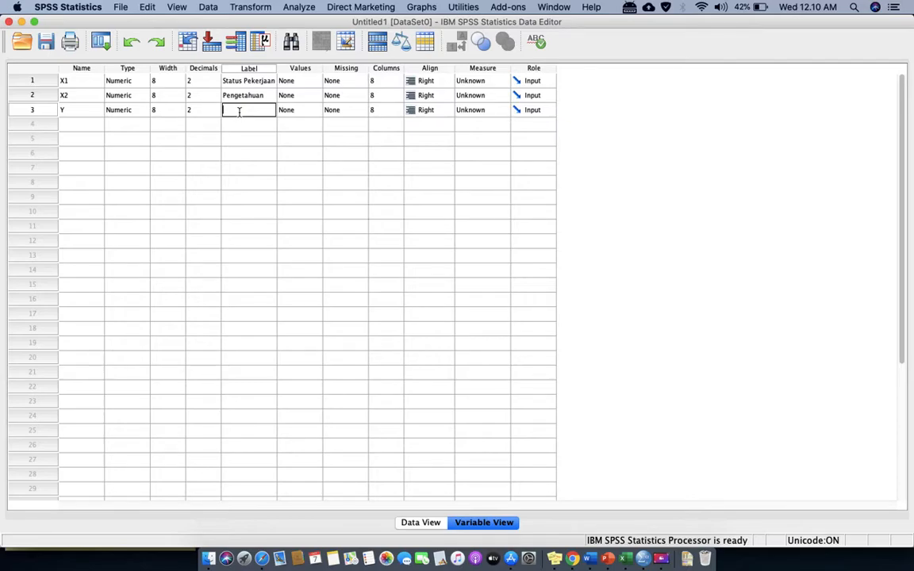
type("Pemberian ASI")
left_click(243, 125)
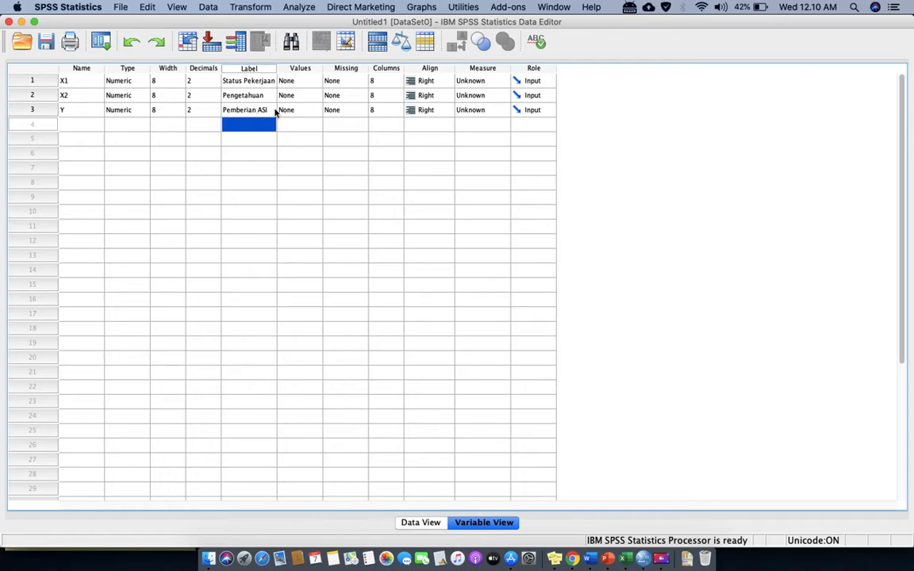
double_click(270, 110)
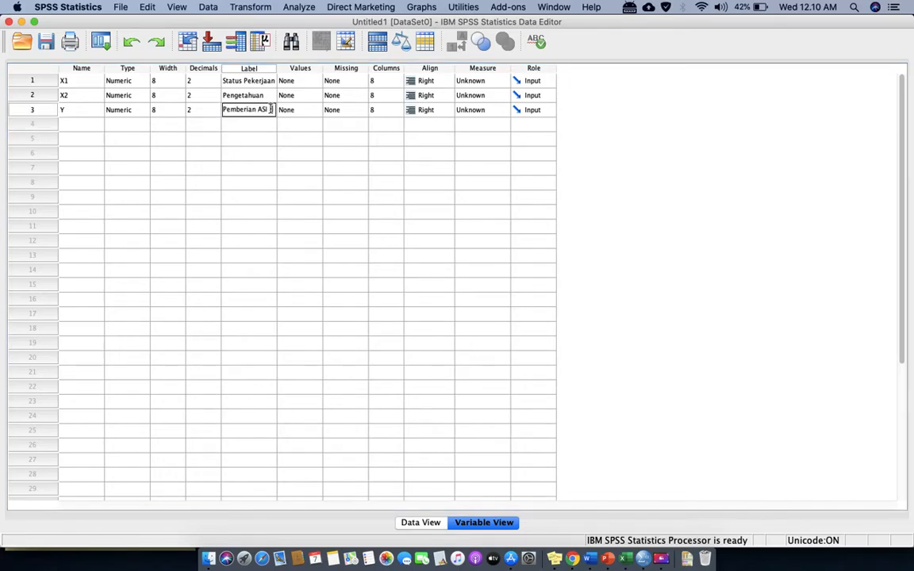
type("Eksklusif")
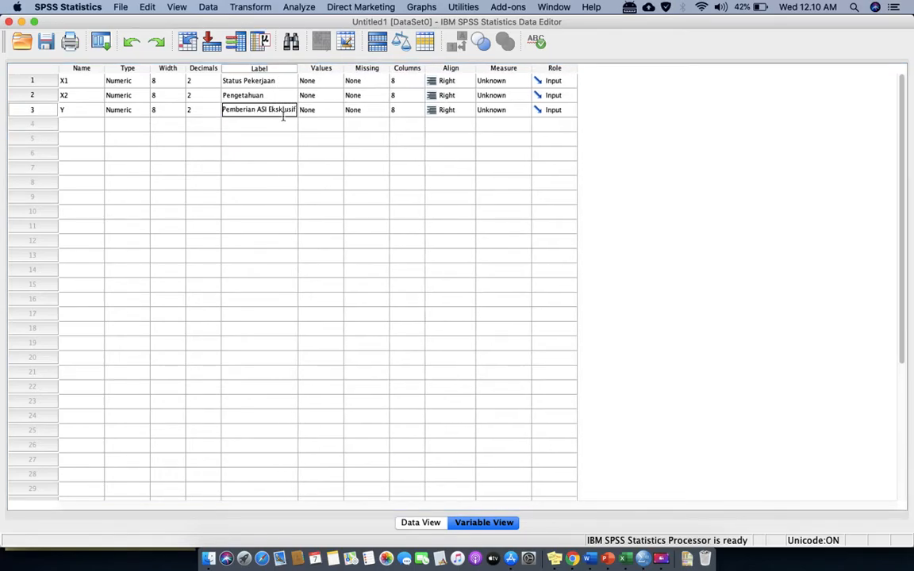
left_click(291, 138)
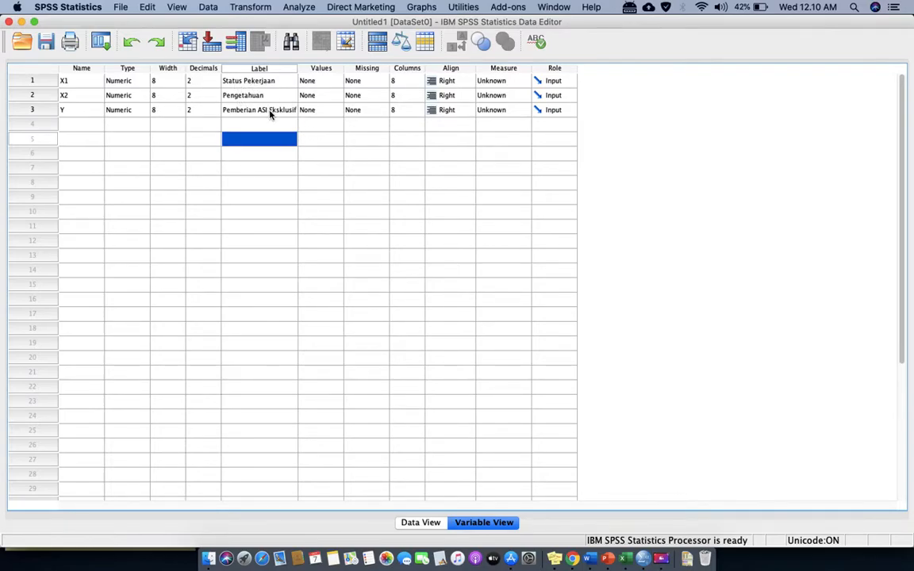
Set the measurement level to Nominal for X1, Scale for X2 and Nominal for Y.
left_click(495, 82)
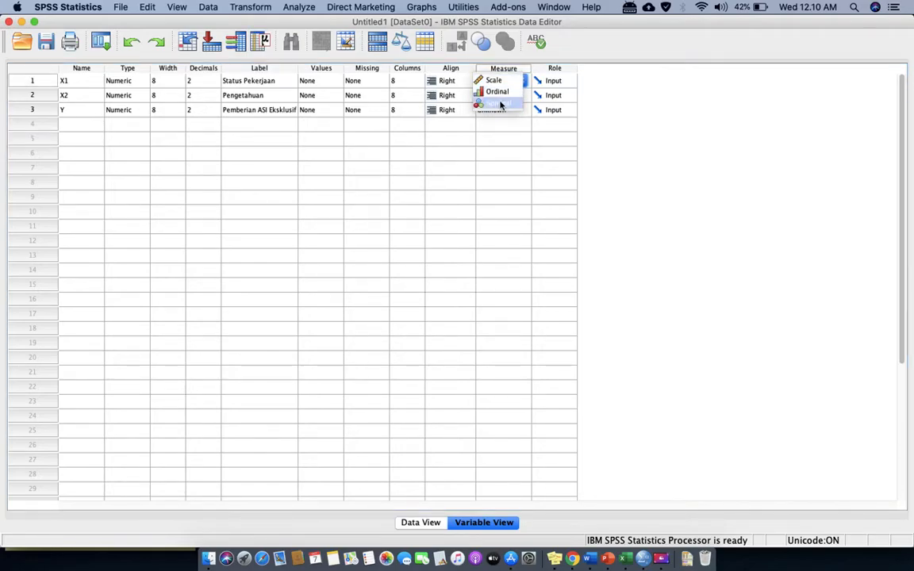
left_click(499, 105)
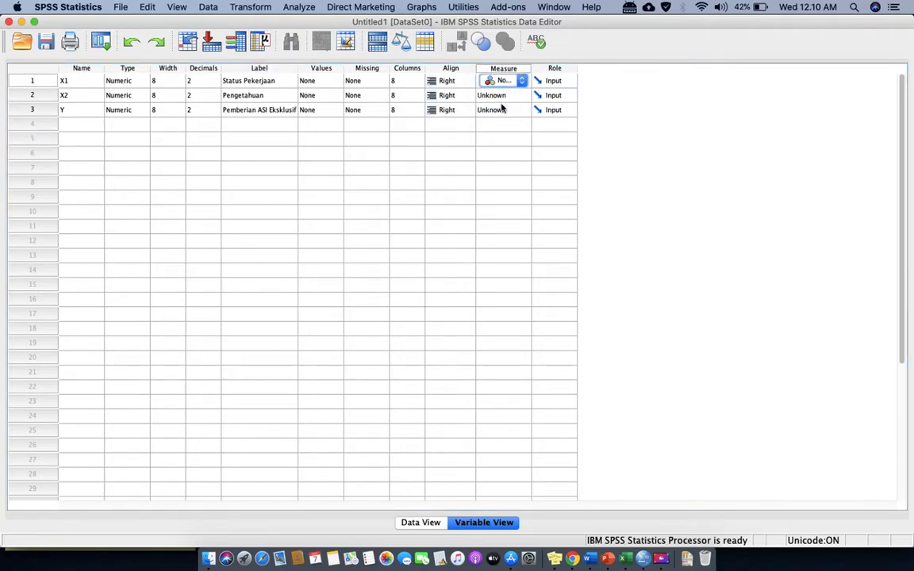
left_click(516, 97)
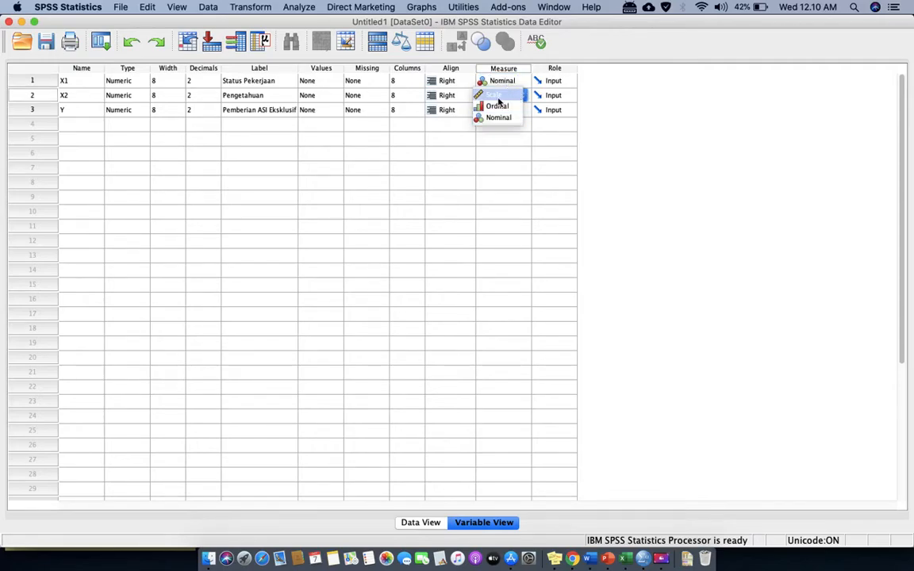
left_click(498, 97)
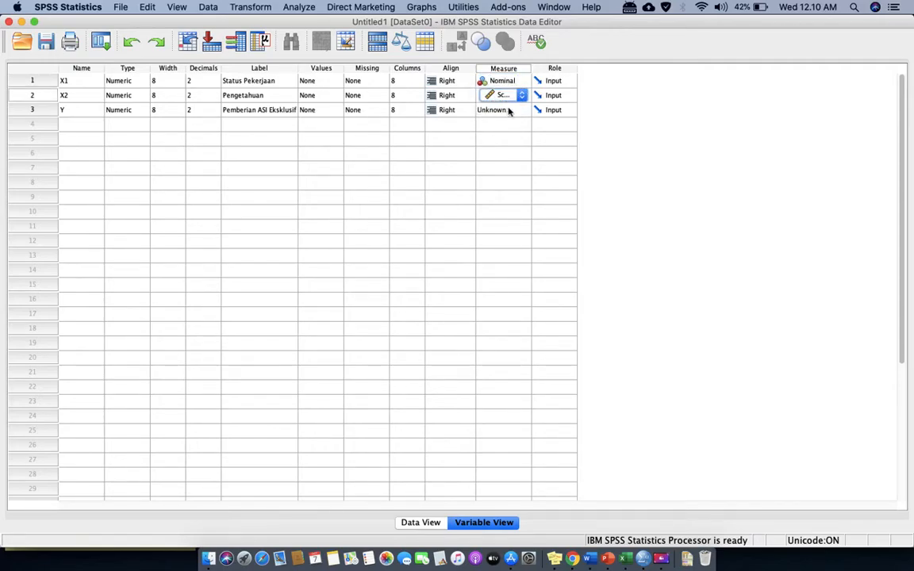
left_click(508, 110)
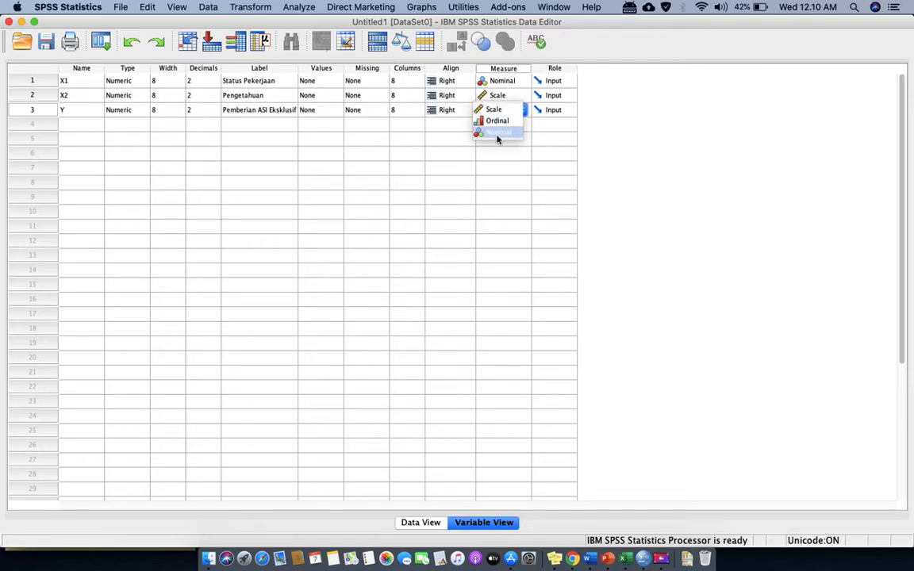
left_click(498, 132)
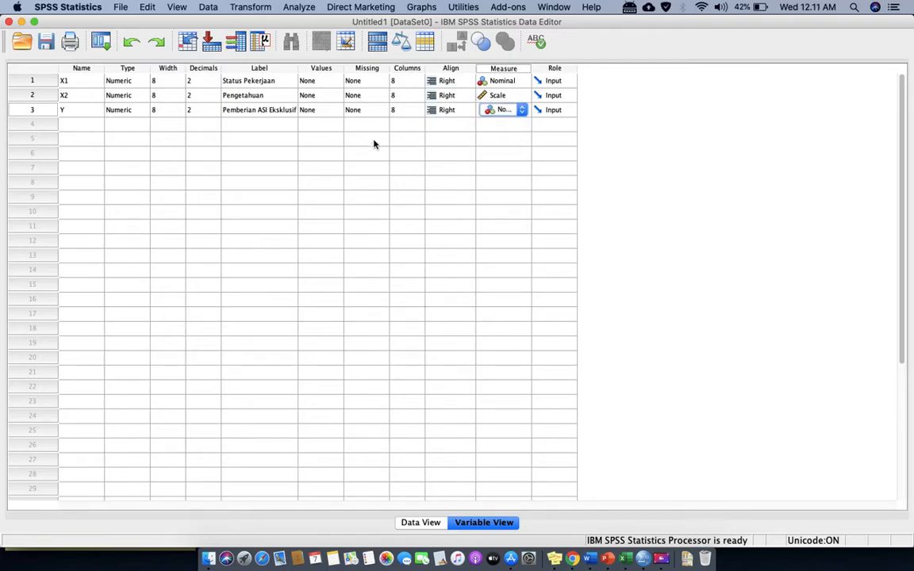
Add a value label to X1 that codes 1 as "Bekerja".
left_click(326, 82)
left_click(336, 82)
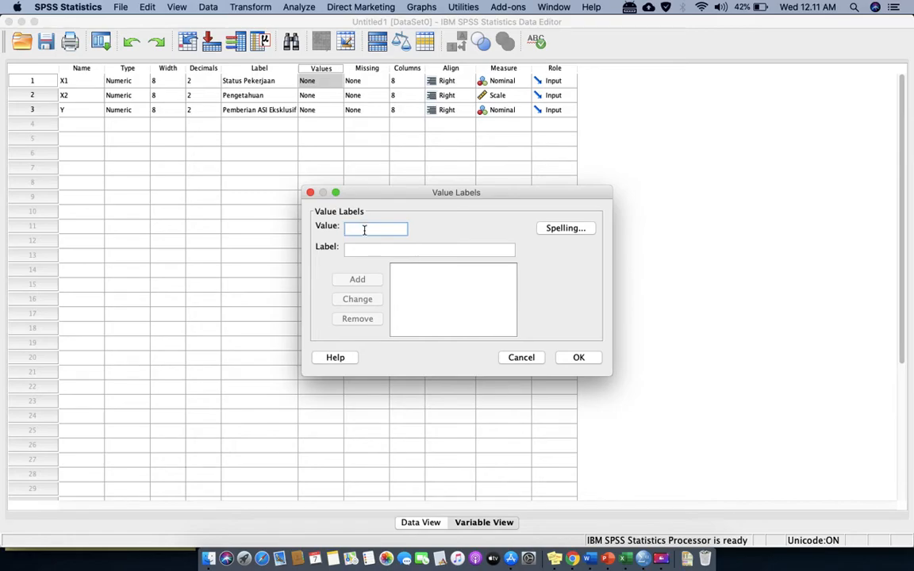
type("1")
left_click(375, 249)
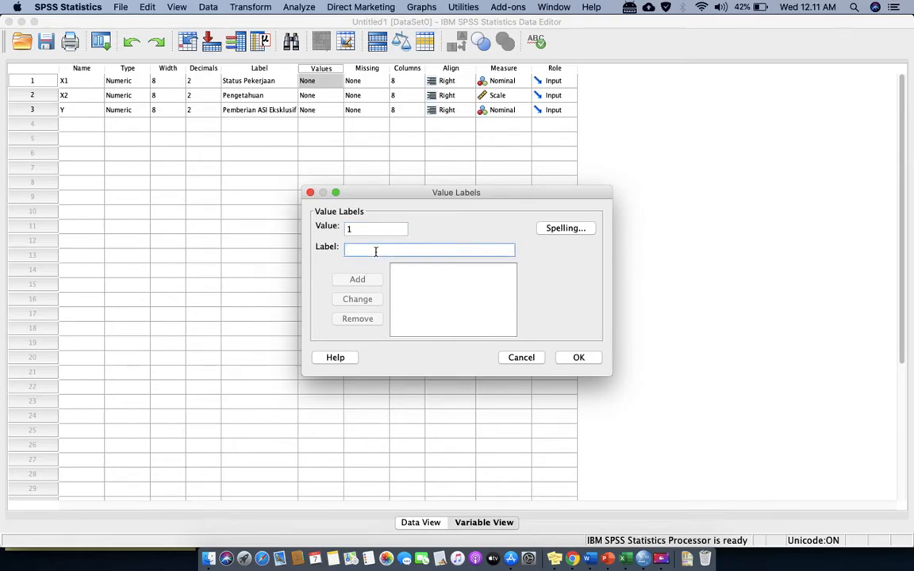
type("Bekerja")
left_click(364, 281)
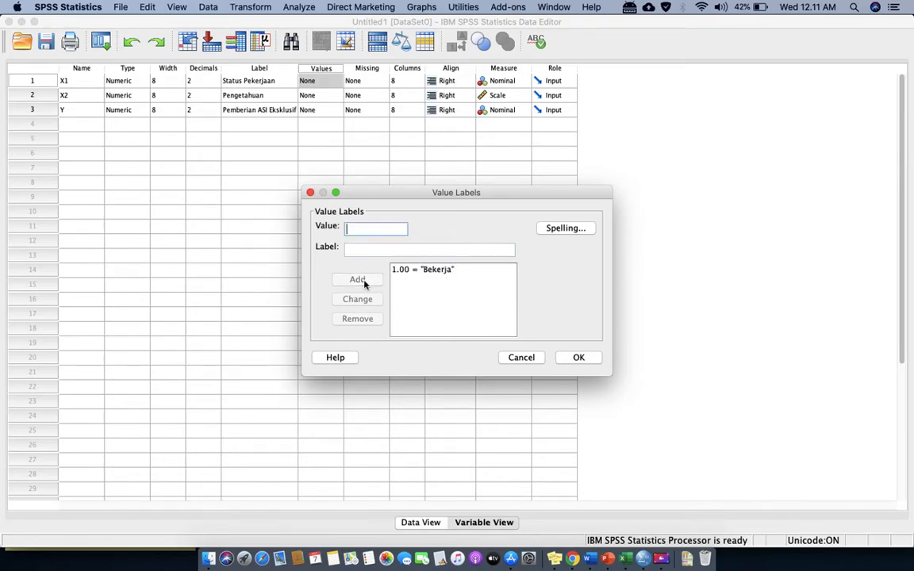
Add a value label coding 0 as "Tidak Bekerja" and apply the value labels to X1.
type("0")
left_click(387, 249)
type("T")
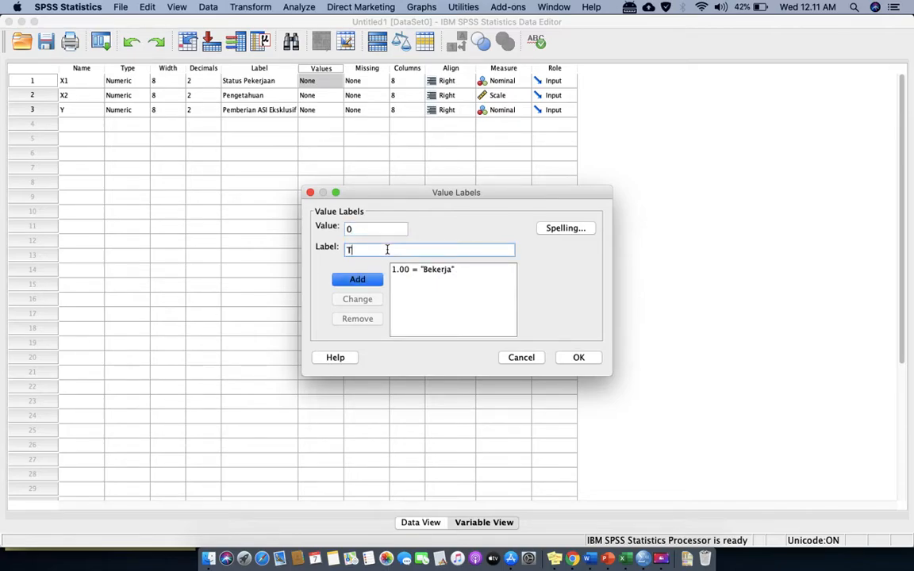
type("idak Beker")
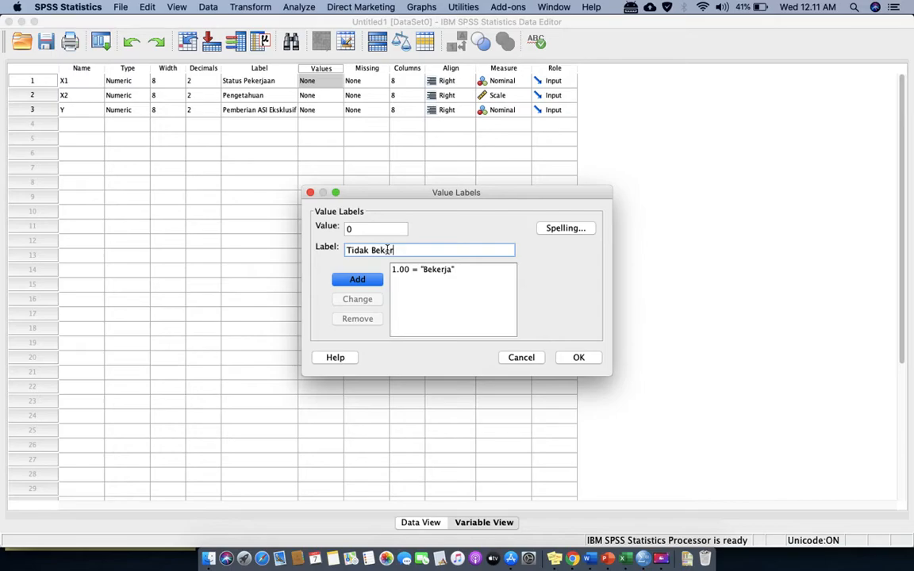
type("ja")
left_click(356, 279)
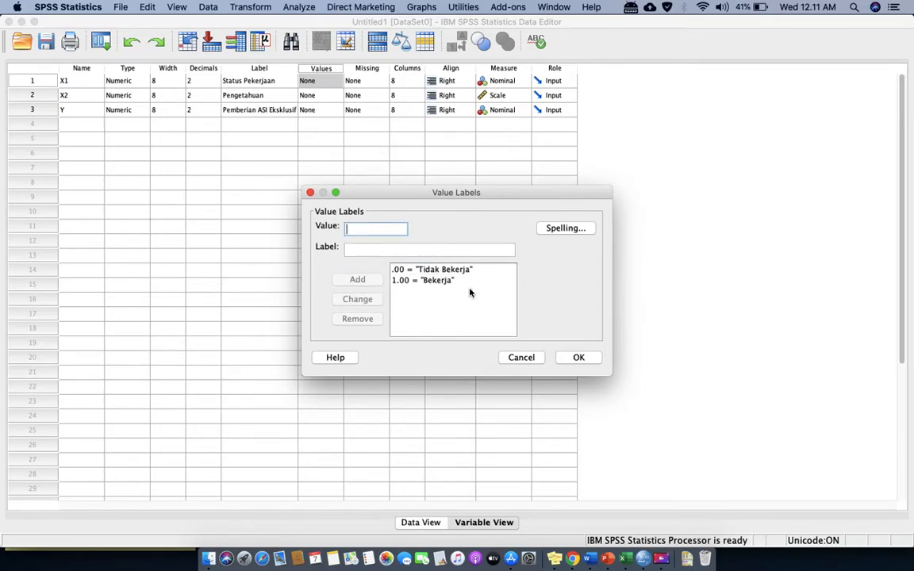
left_click(573, 356)
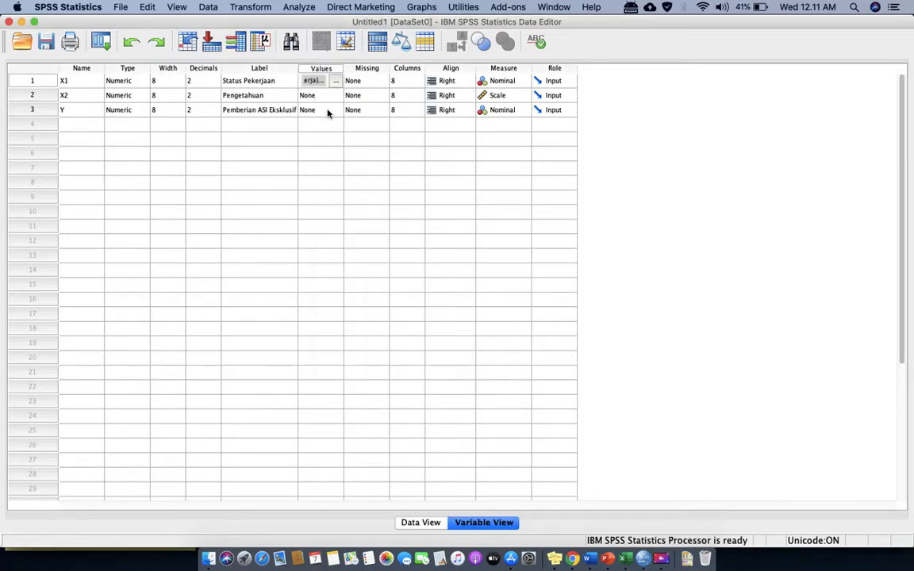
Add a value label to Y that codes 1 as "diberikan ASI eksklusif".
left_click(327, 110)
left_click(336, 110)
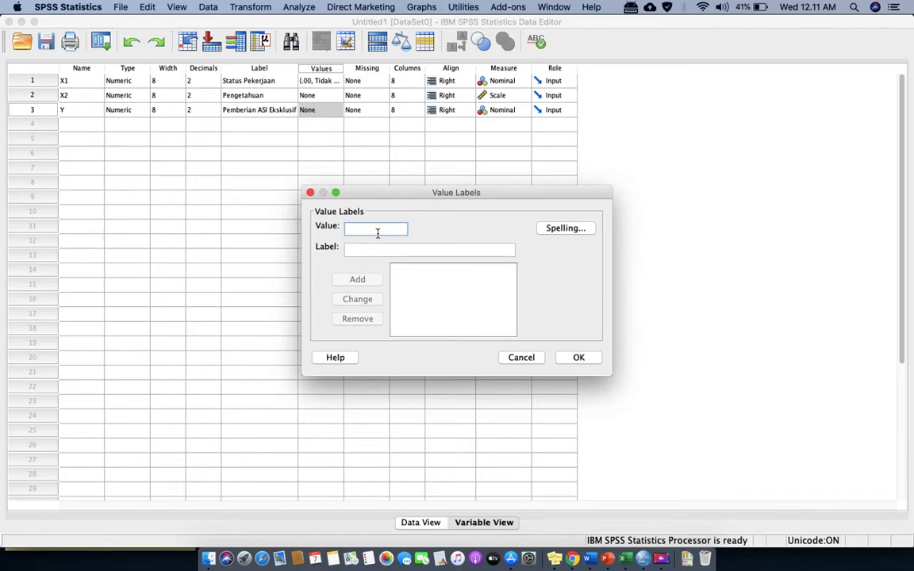
type("1")
left_click(371, 251)
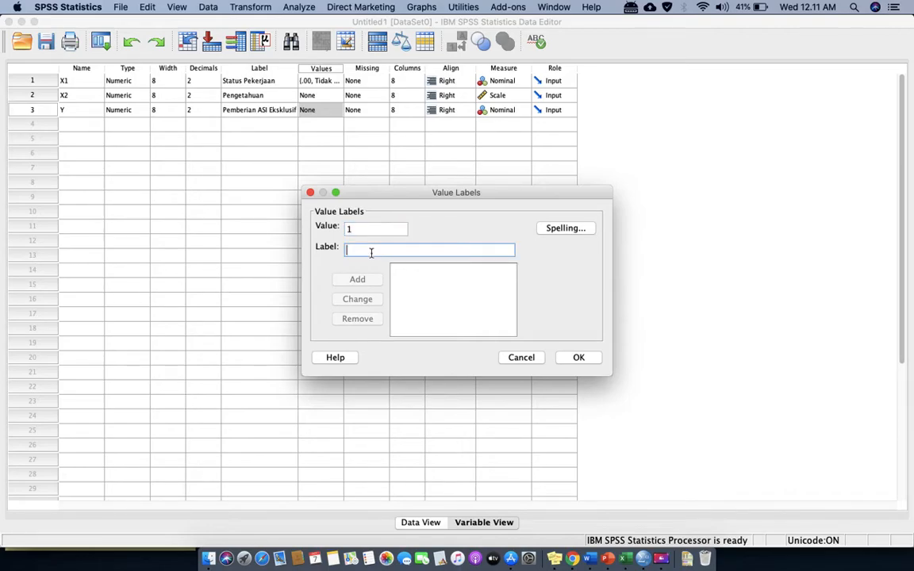
type("diberikan ASI eksl")
type("lusi")
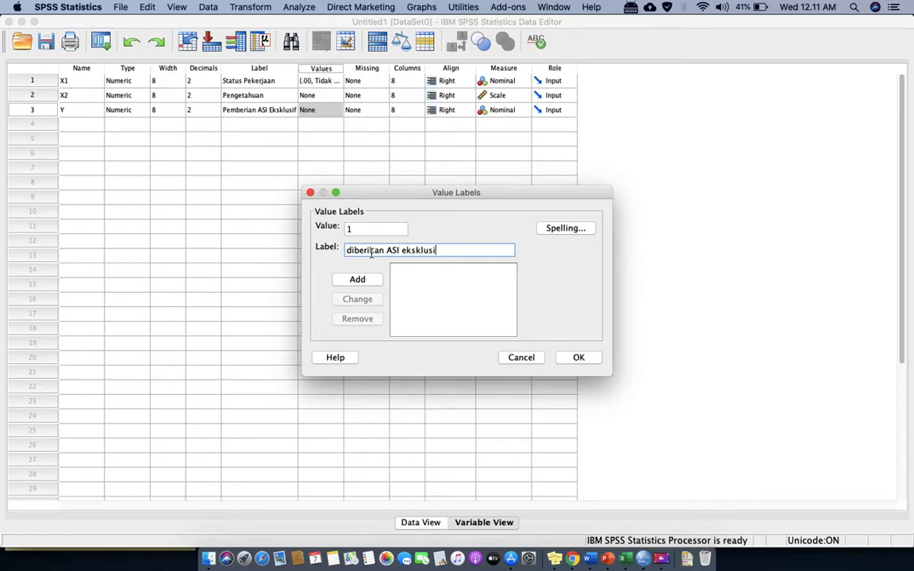
type("f")
left_click(357, 279)
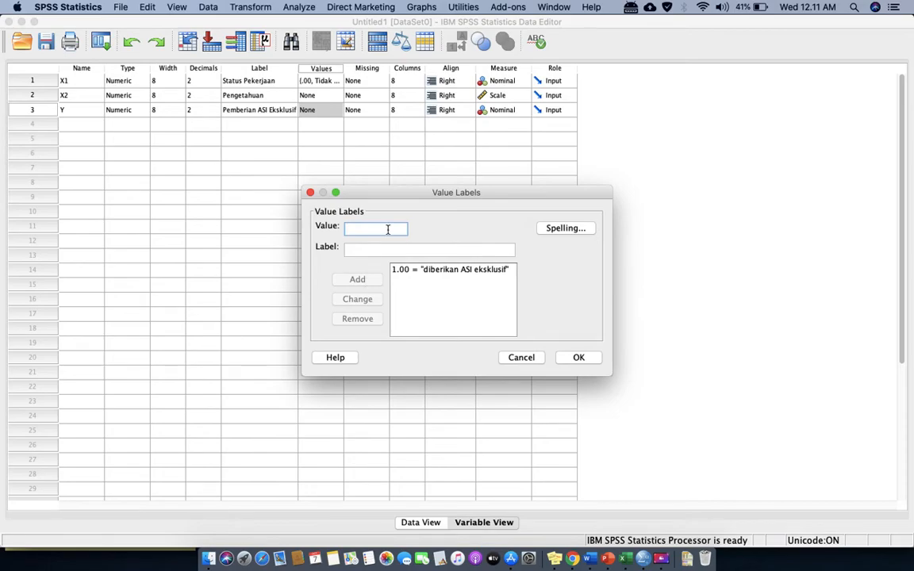
Add a value label coding 0 as "tidak diberikan ASI eksklusif" and apply the value labels to Y.
type("0")
left_click(391, 252)
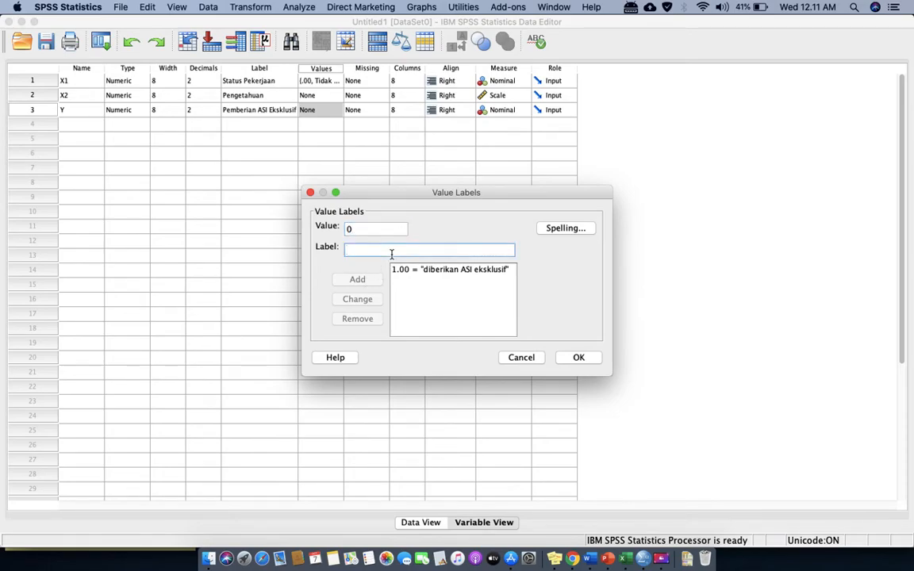
type("tidak d")
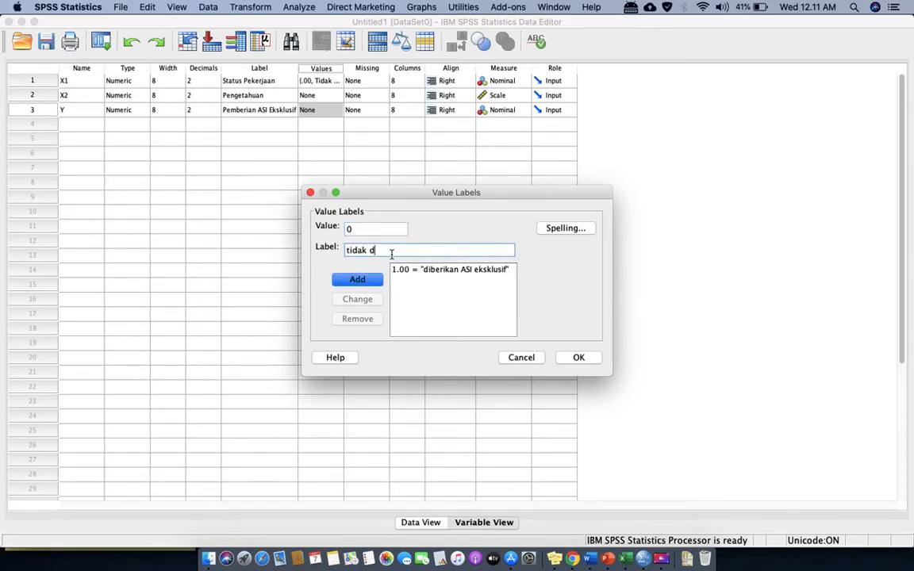
type("iberikan ASI eksklusif")
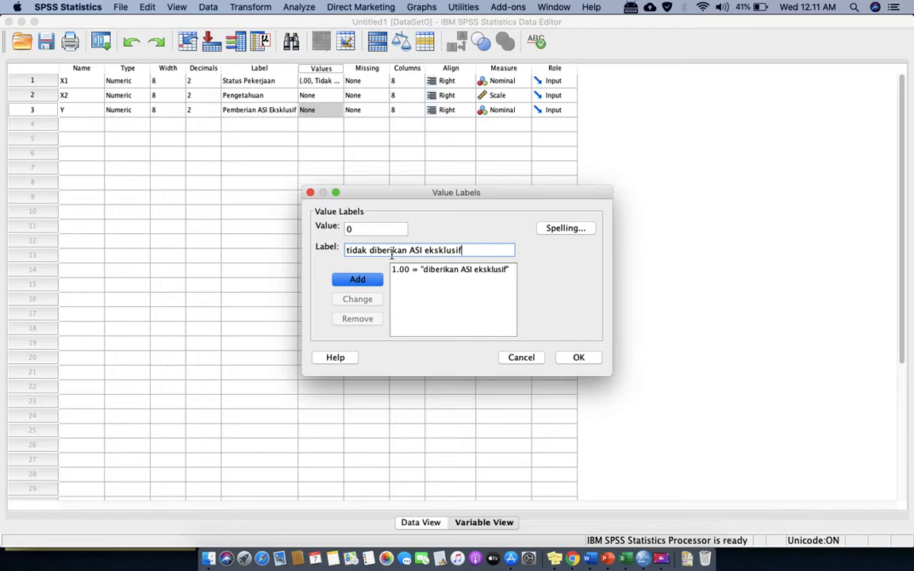
left_click(373, 284)
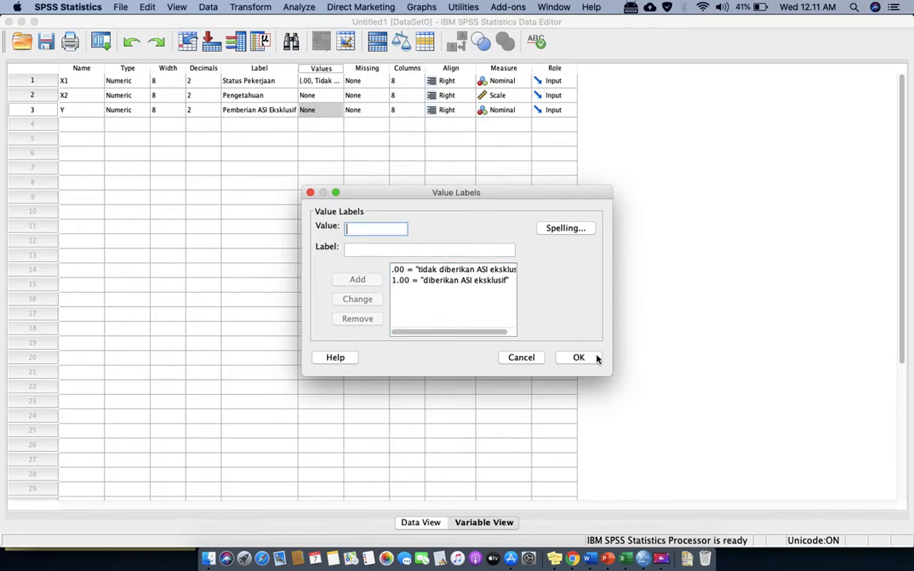
left_click(596, 358)
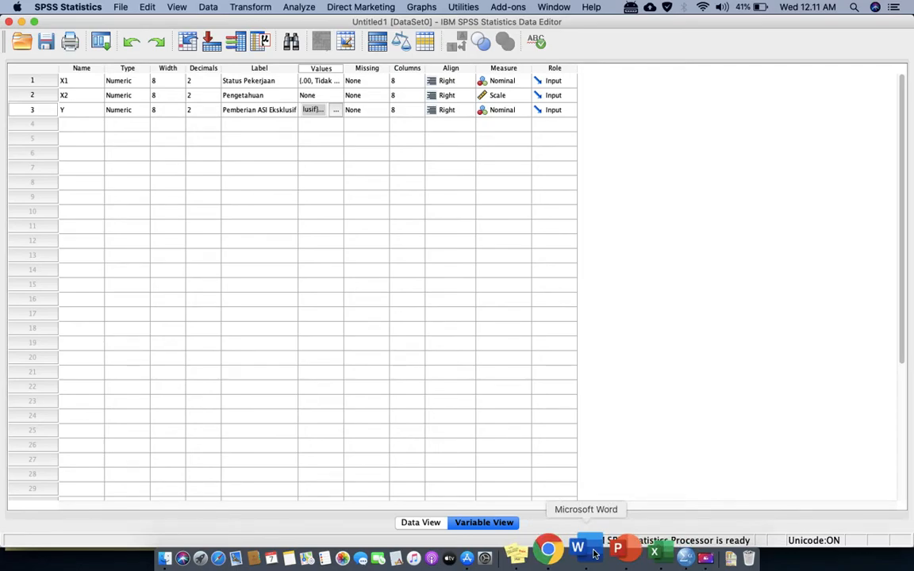
Switch to the Tabel Praktek document in Word and copy the Status Pekerjaan values for R1 to R40 in Tabel 7.
left_click(580, 548)
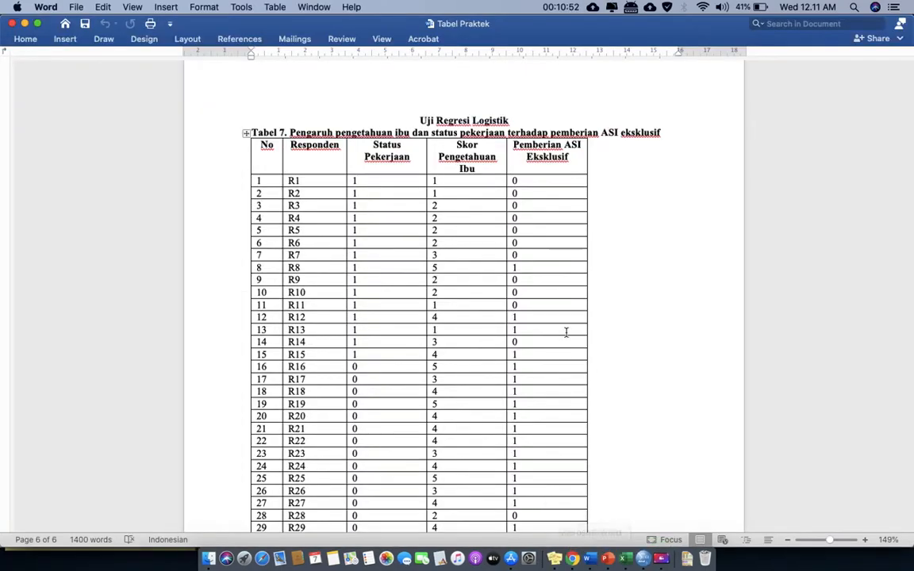
left_click(569, 8)
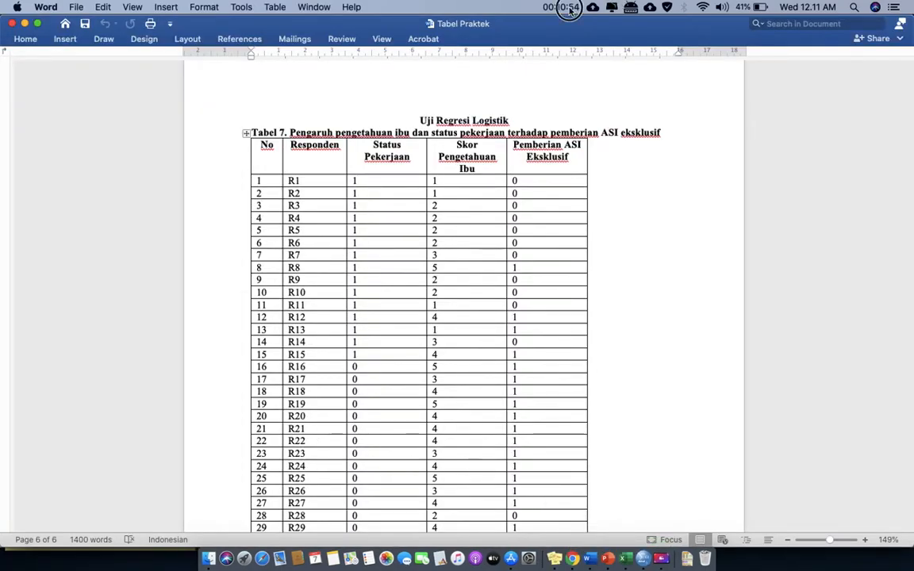
left_click(578, 21)
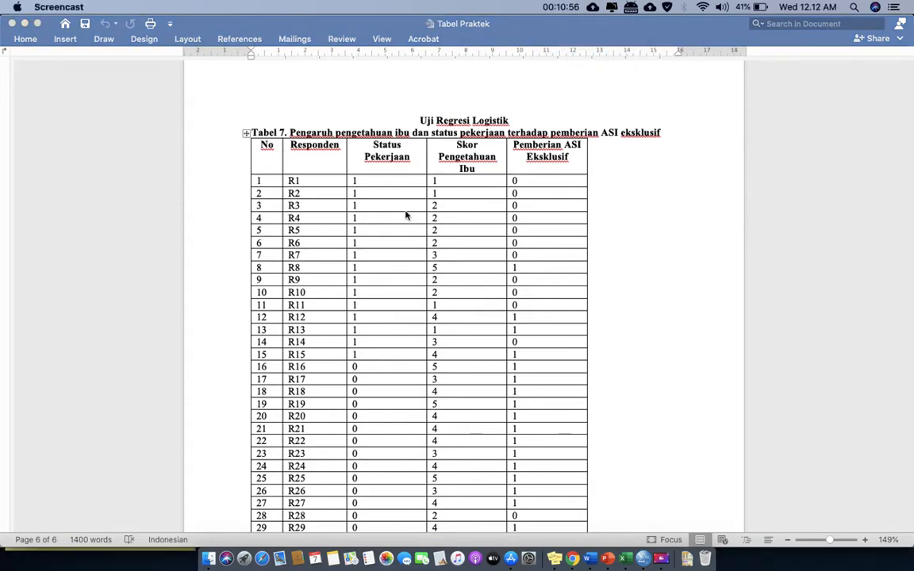
scroll(405, 215, "down", 5)
scroll(406, 215, "up", 2)
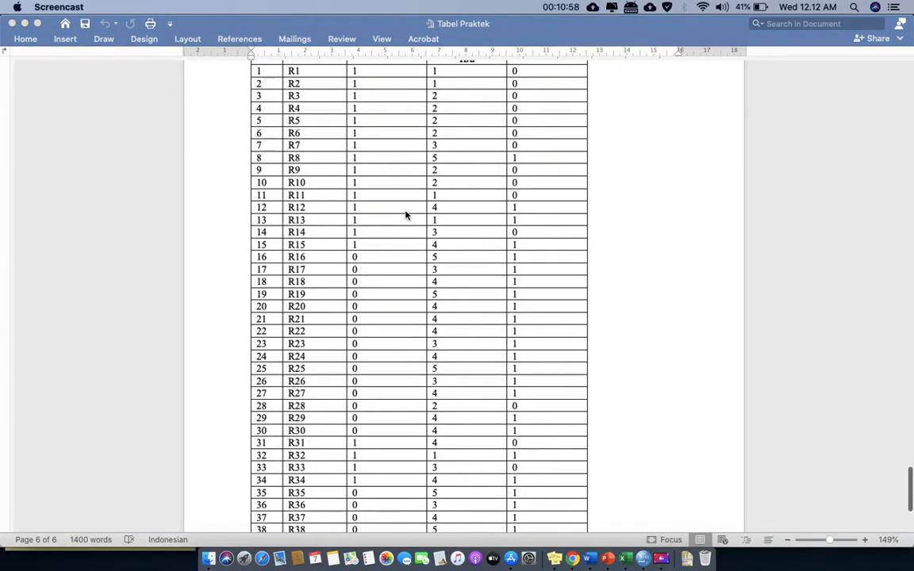
scroll(405, 215, "up", 3)
left_click(353, 218)
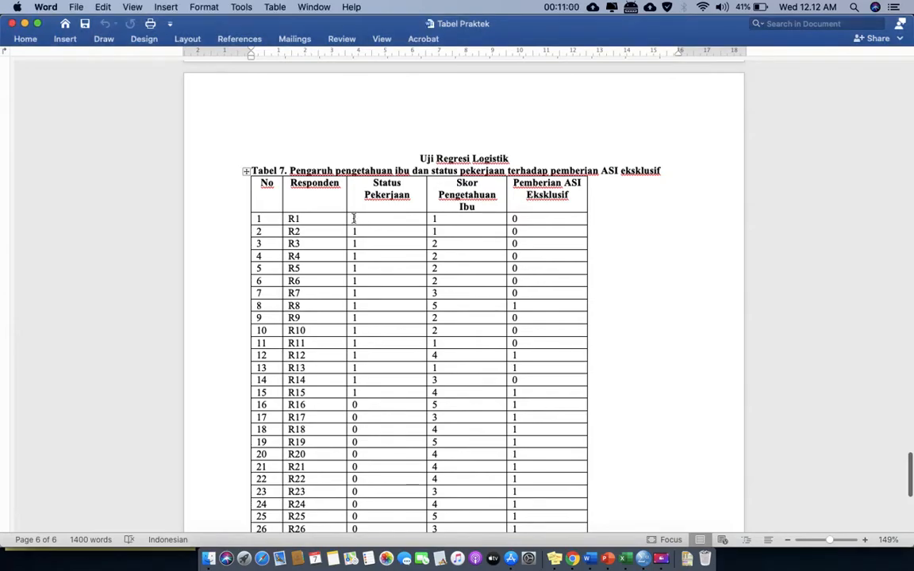
left_click_drag(353, 218, 365, 332)
scroll(370, 432, "down", 5)
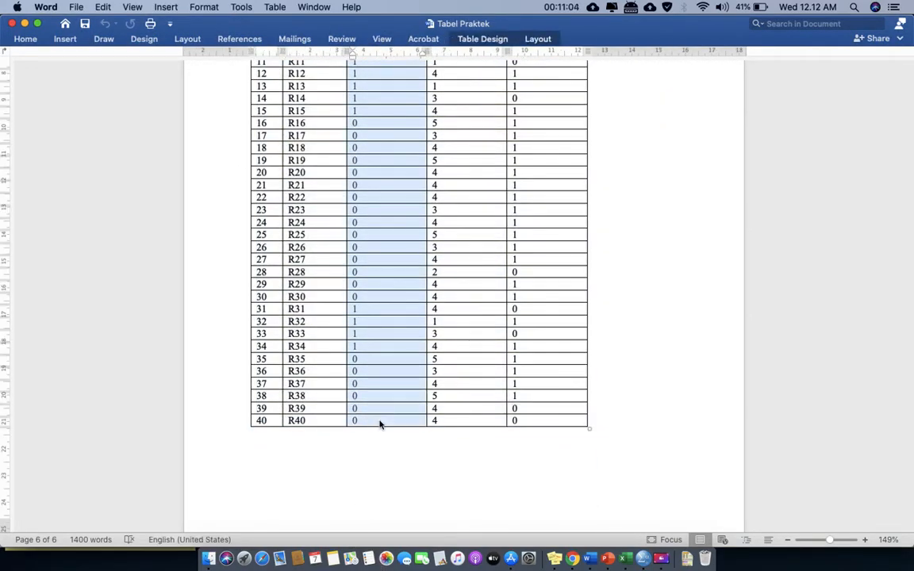
Switch back to SPSS and paste the copied Status Pekerjaan values into X1, starting at case 1.
left_click(641, 560)
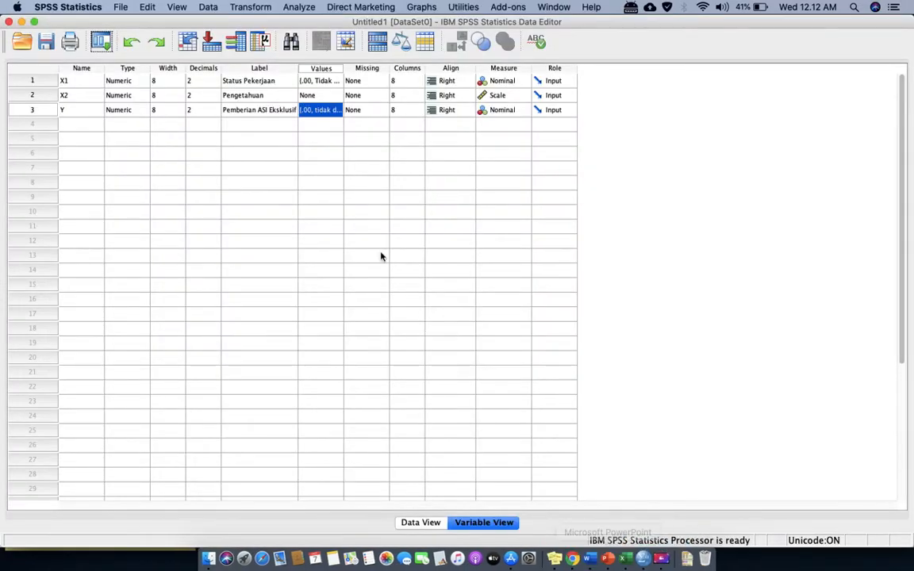
left_click(418, 523)
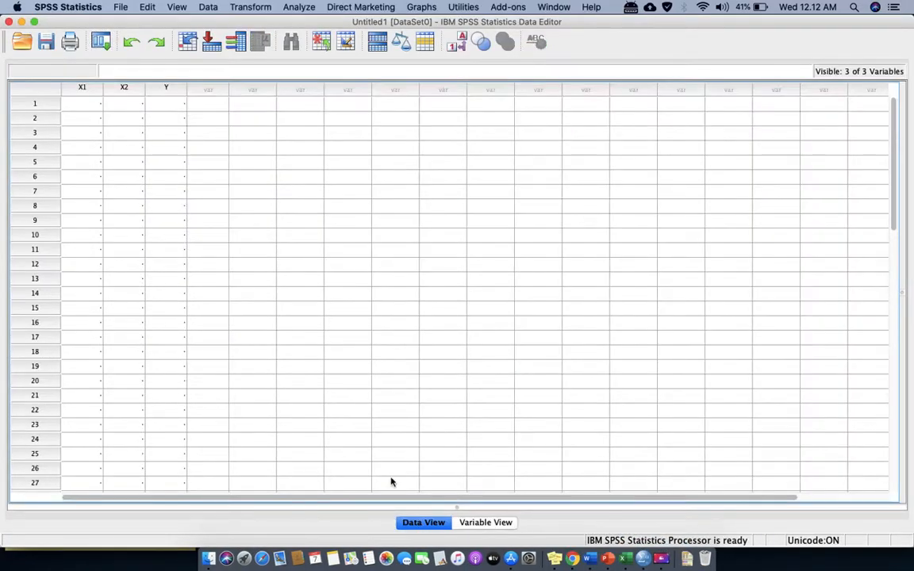
left_click(87, 105)
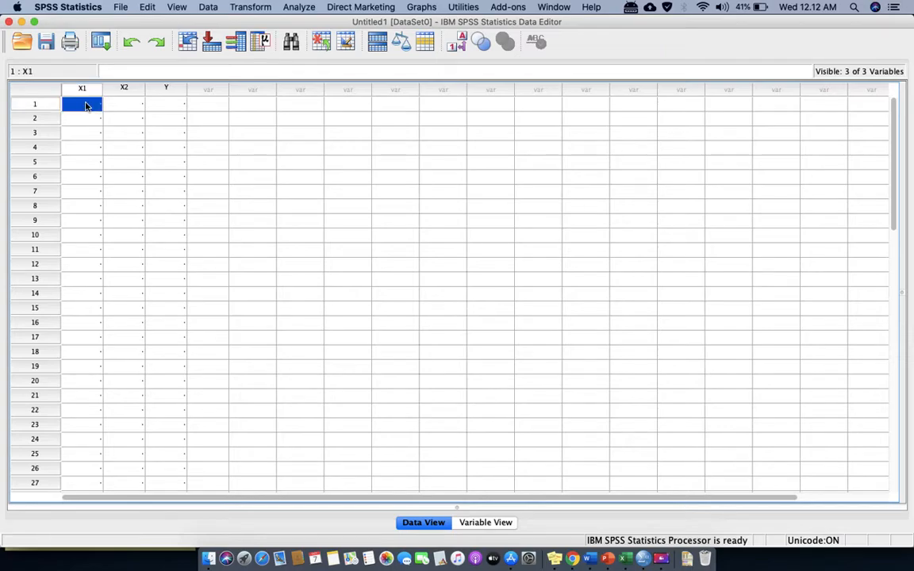
key("super+v")
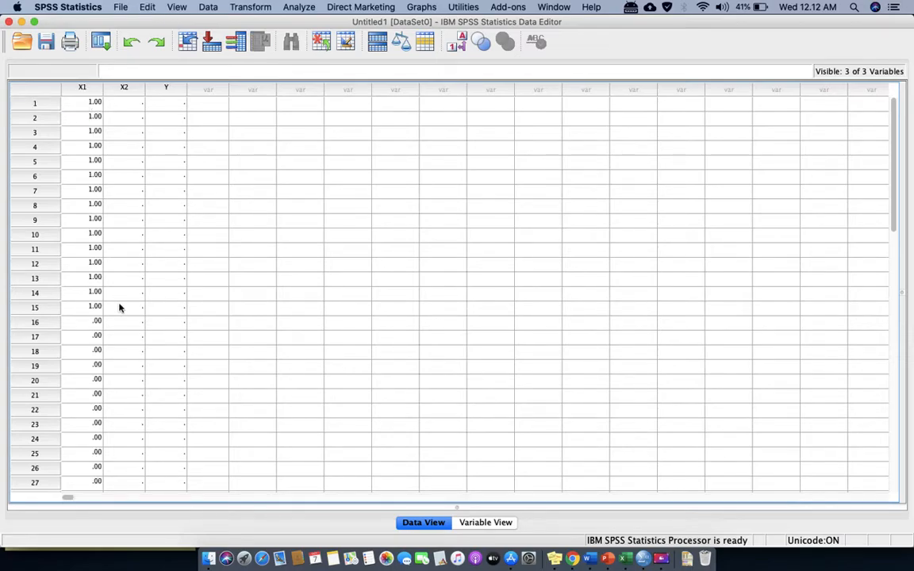
left_click(500, 524)
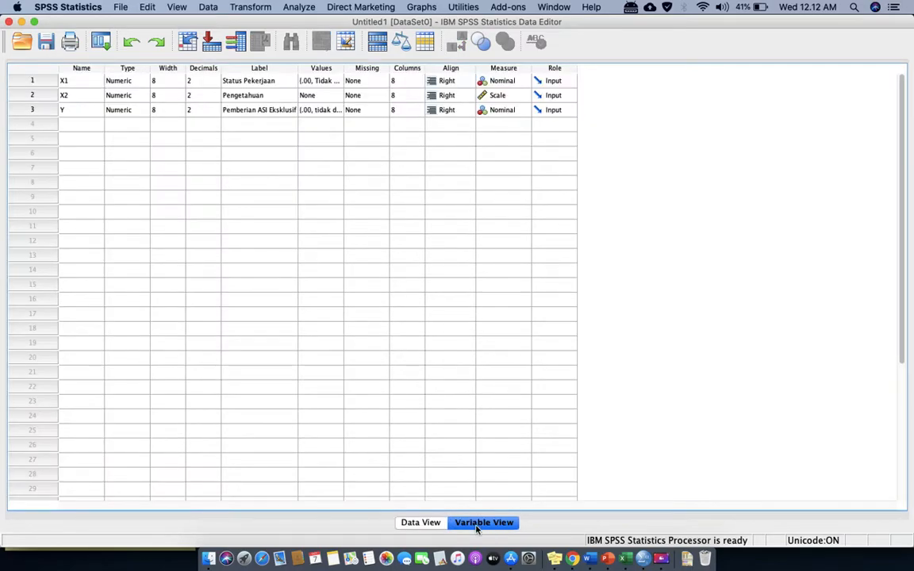
left_click(420, 523)
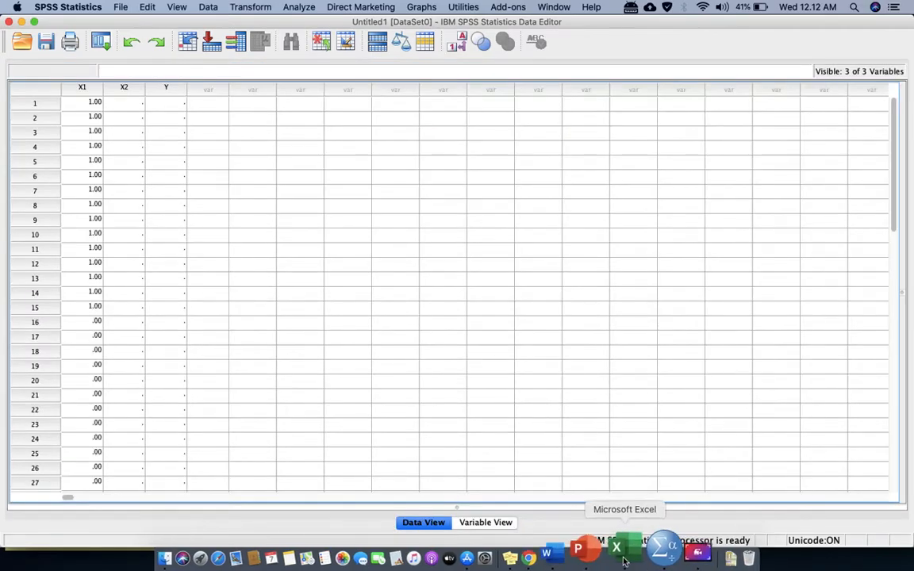
Copy the Skor Pengetahuan Ibu values for R1 to R40 from the Word table into X2 in SPSS, starting at case 1.
left_click(588, 556)
scroll(556, 188, "up", 10)
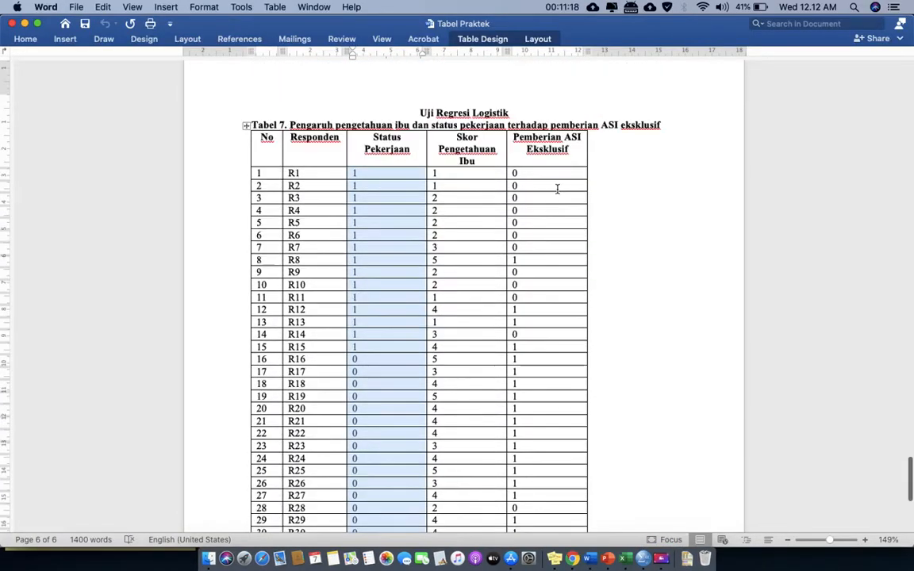
left_click_drag(435, 254, 463, 483)
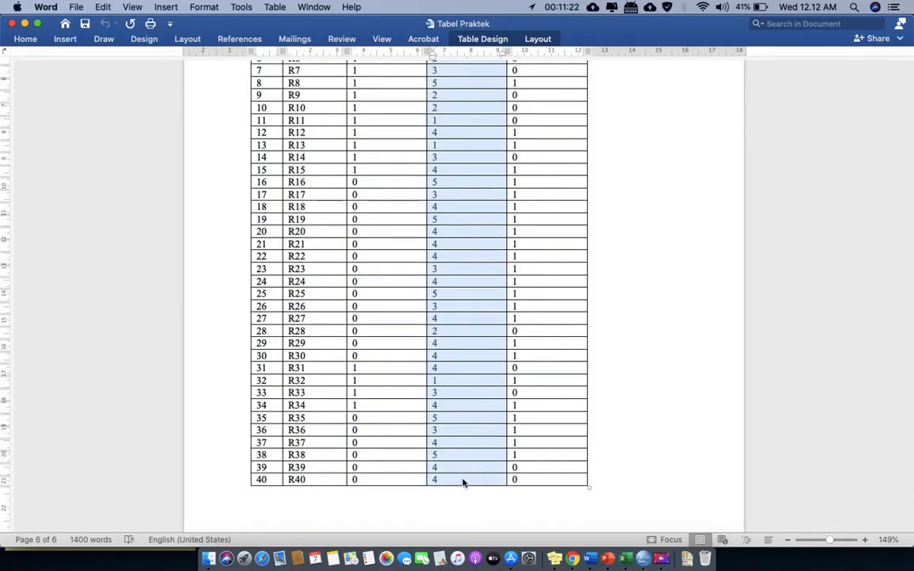
left_click(646, 557)
left_click(130, 107)
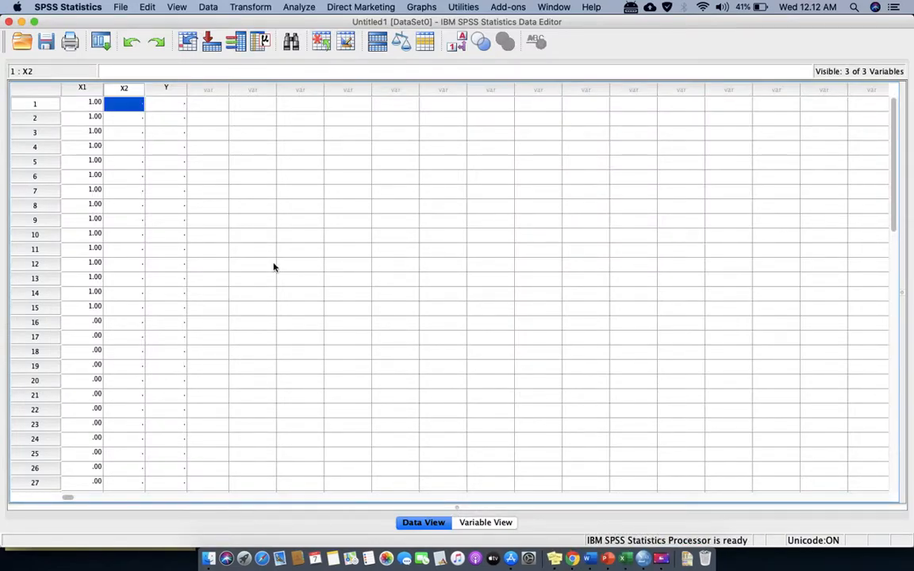
left_click(130, 133)
left_click(133, 102)
key("super+v")
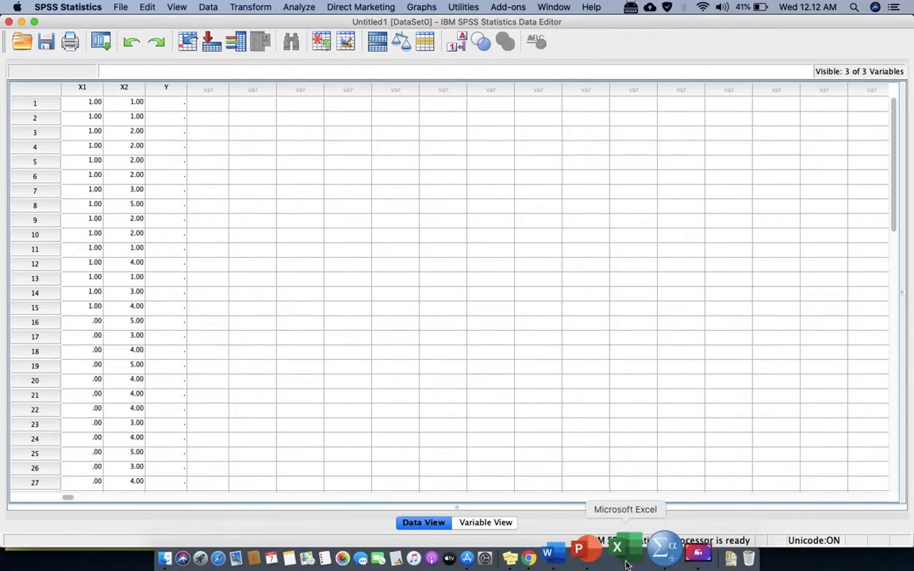
Copy the Pemberian ASI Eksklusif values for R1 to R40 from the Word table into Y in SPSS, starting at case 1.
left_click(594, 549)
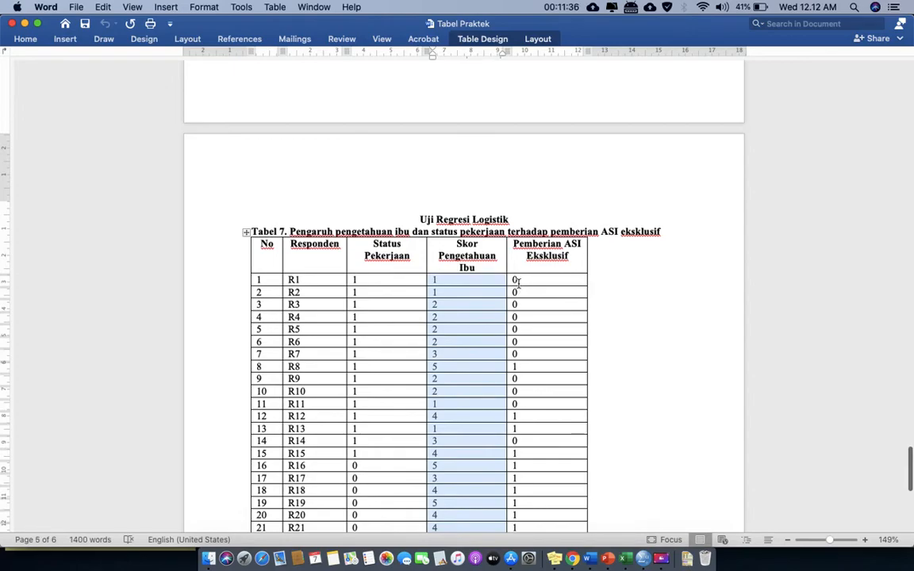
left_click_drag(516, 281, 535, 471)
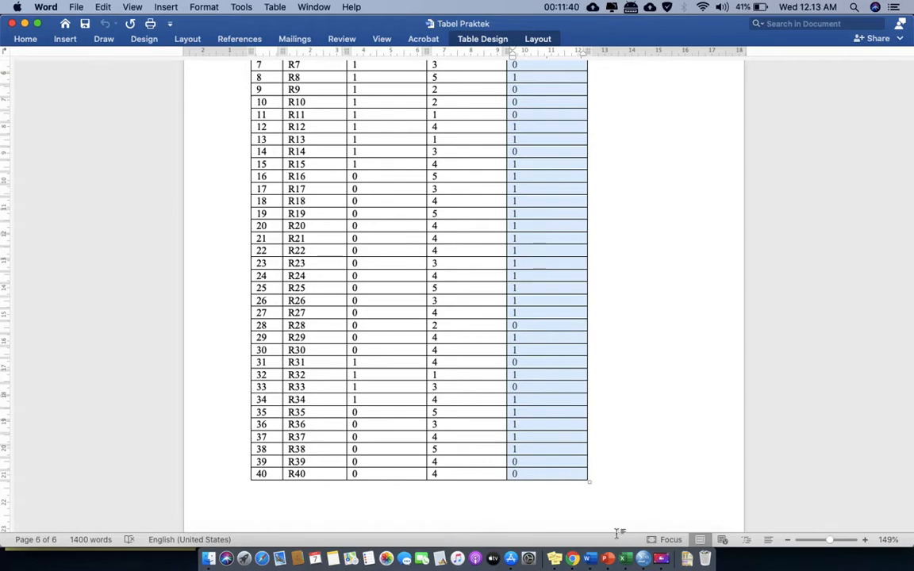
left_click(643, 558)
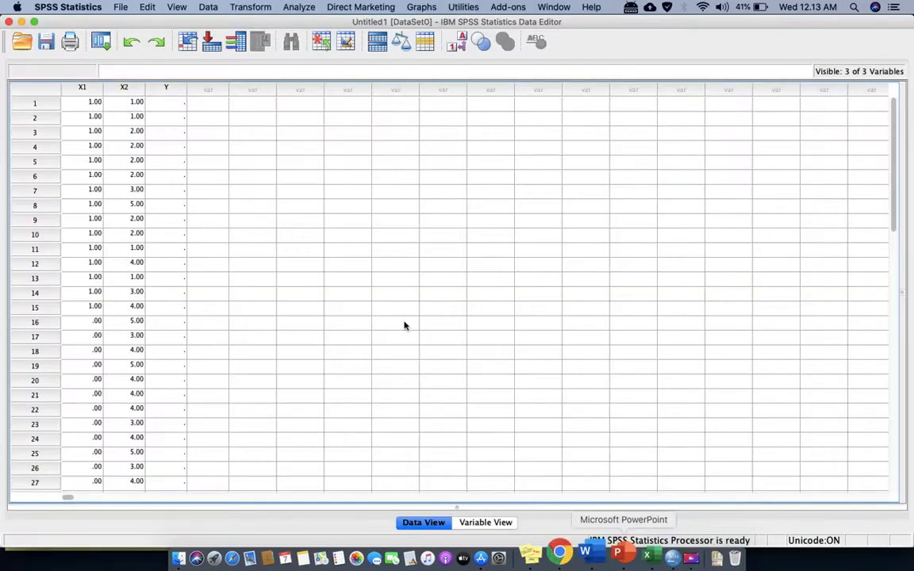
left_click(165, 111)
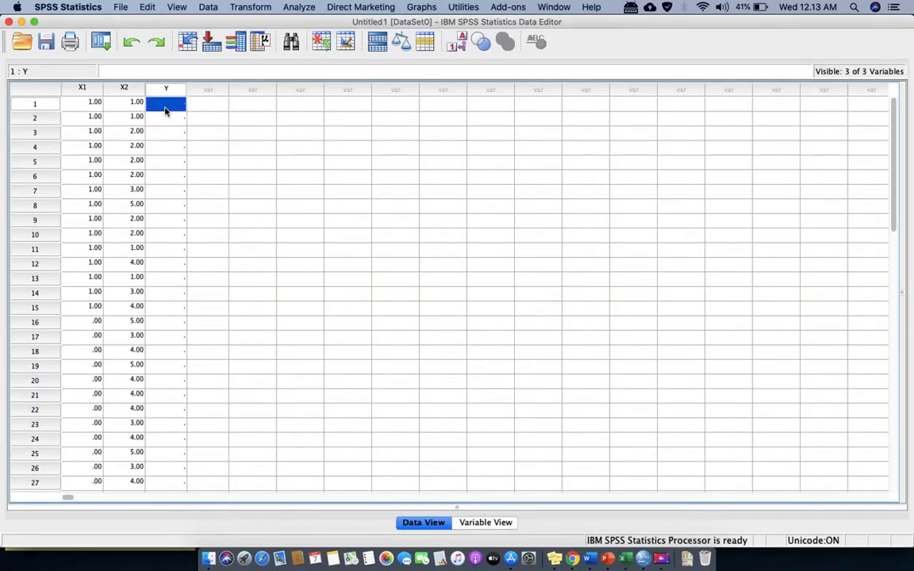
key("super+v")
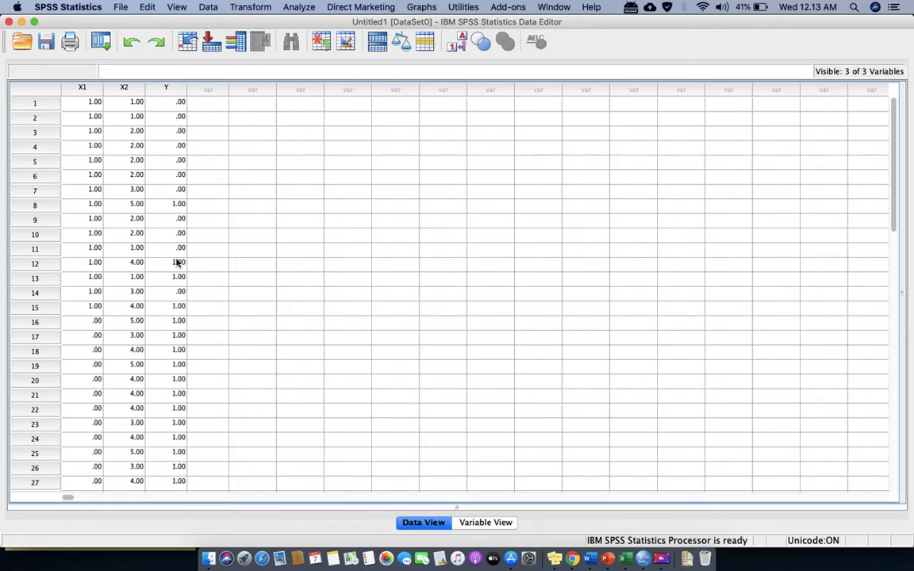
Delete the empty case 41 below the pasted data.
scroll(178, 262, "down", 10)
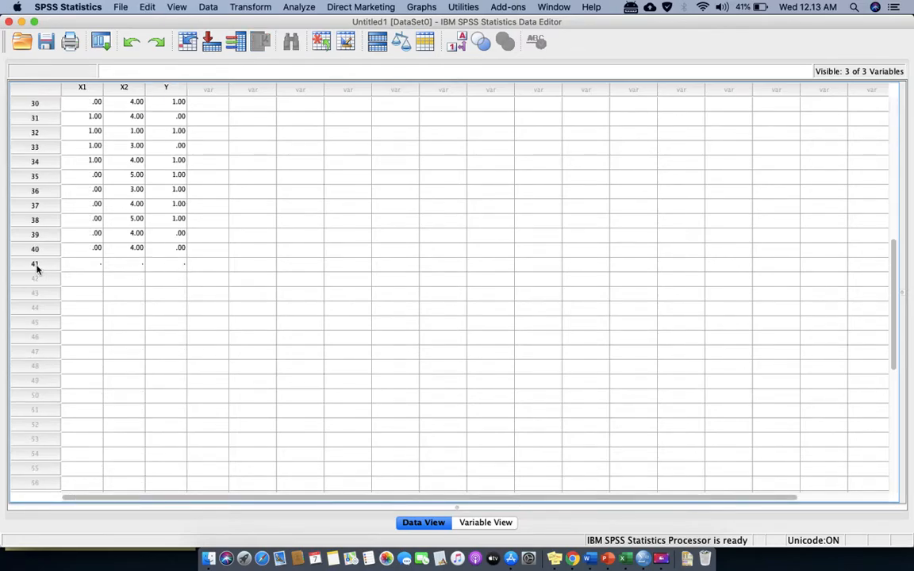
left_click(35, 264)
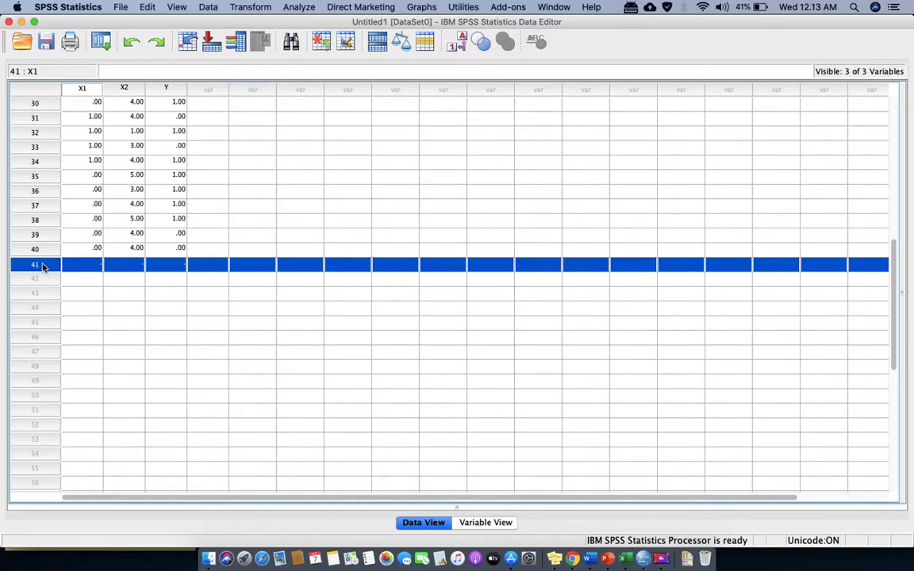
right_click(44, 267)
left_click(68, 310)
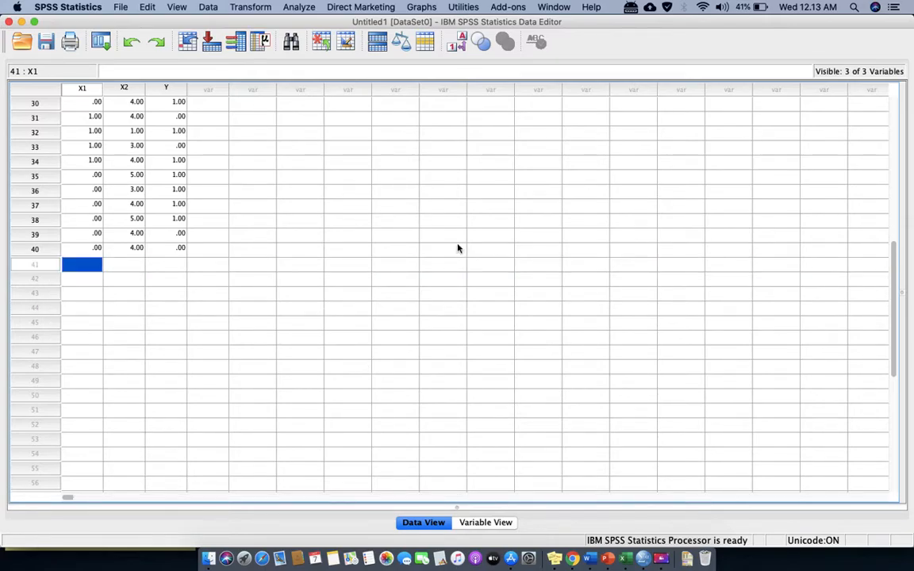
Start a Binary Logistic regression and set Pemberian ASI Eksklusif [Y] as the dependent variable.
scroll(457, 248, "up", 10)
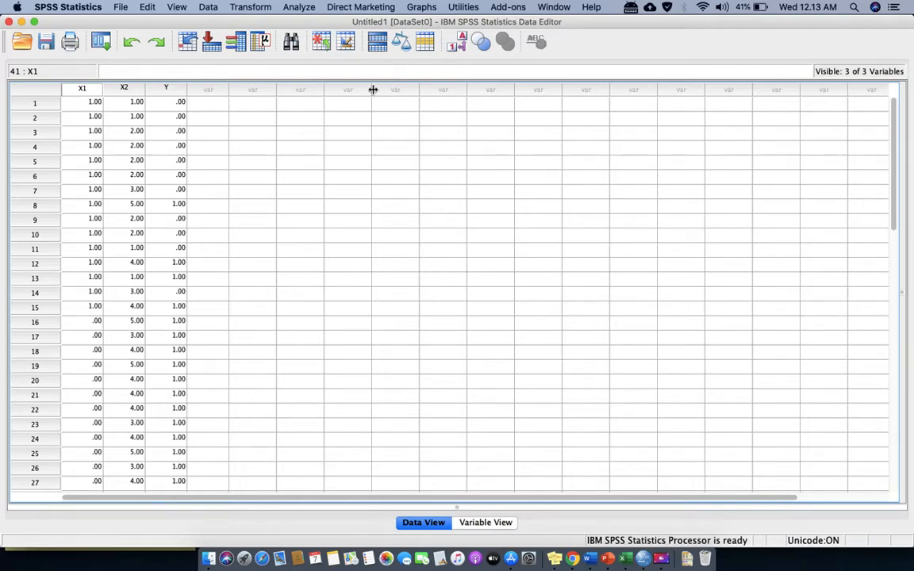
left_click(300, 7)
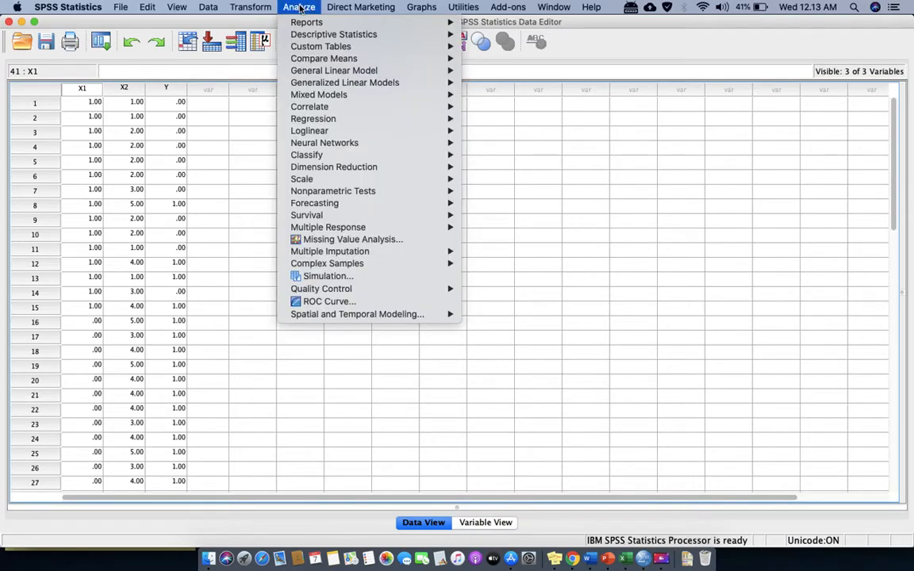
mouse_move(335, 118)
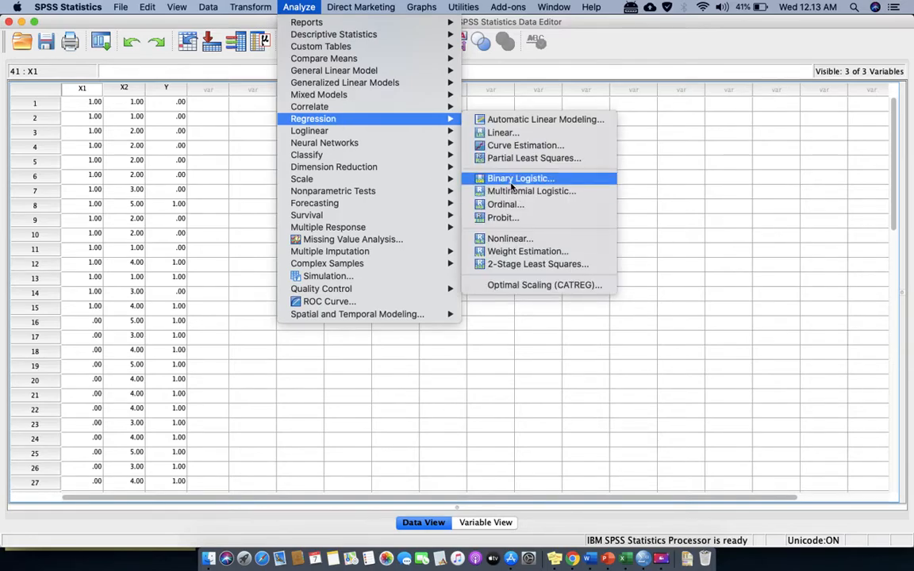
left_click(581, 181)
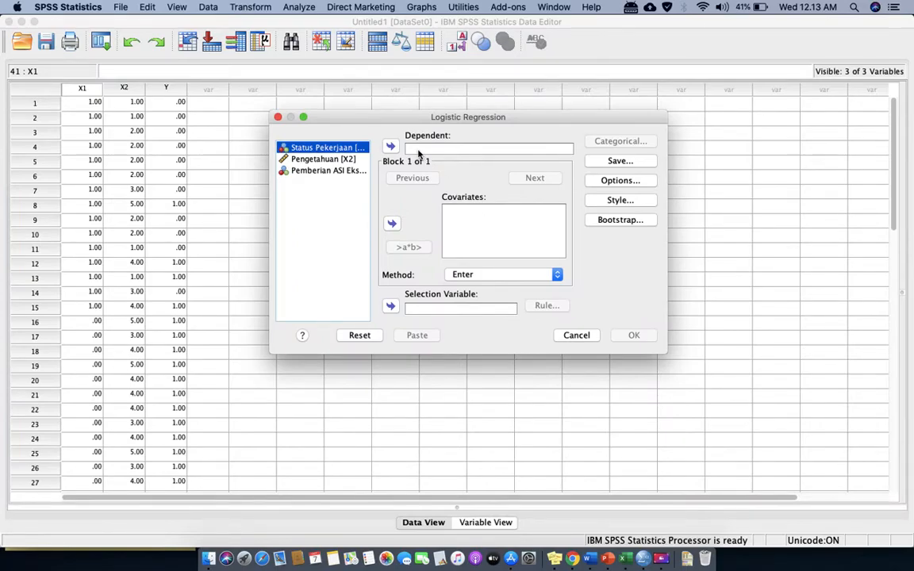
left_click(317, 171)
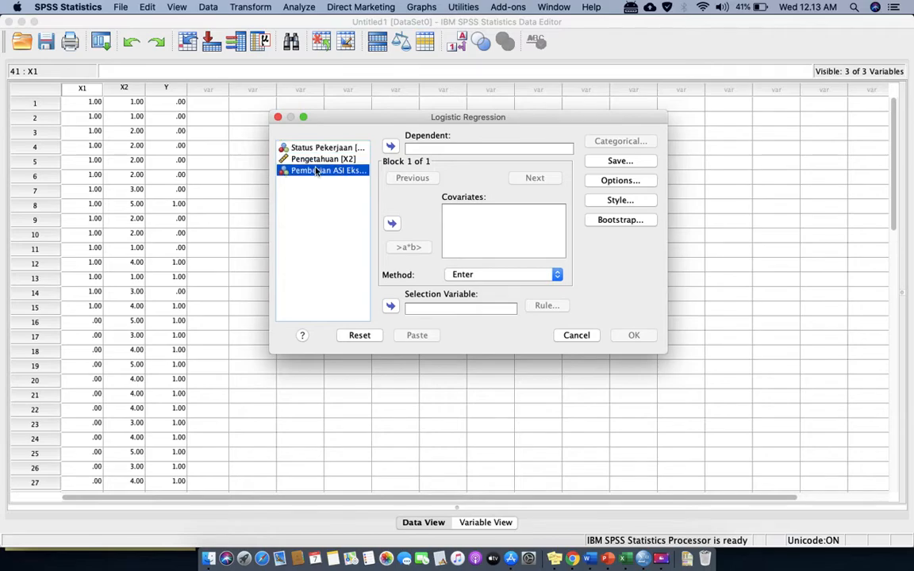
left_click(390, 147)
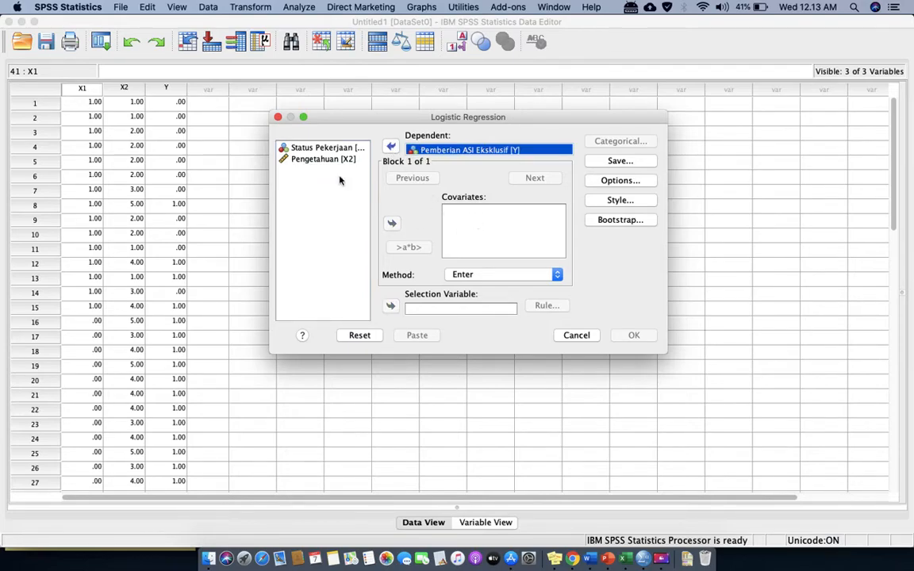
Add Status Pekerjaan [X1] and Pengetahuan [X2] as covariates of the logistic regression.
left_click(320, 148)
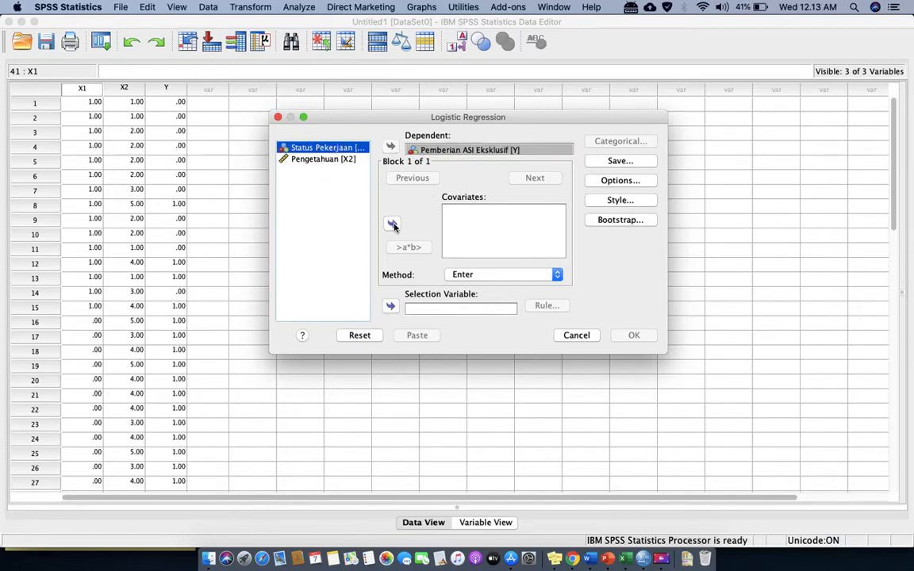
left_click(393, 226)
left_click(319, 159)
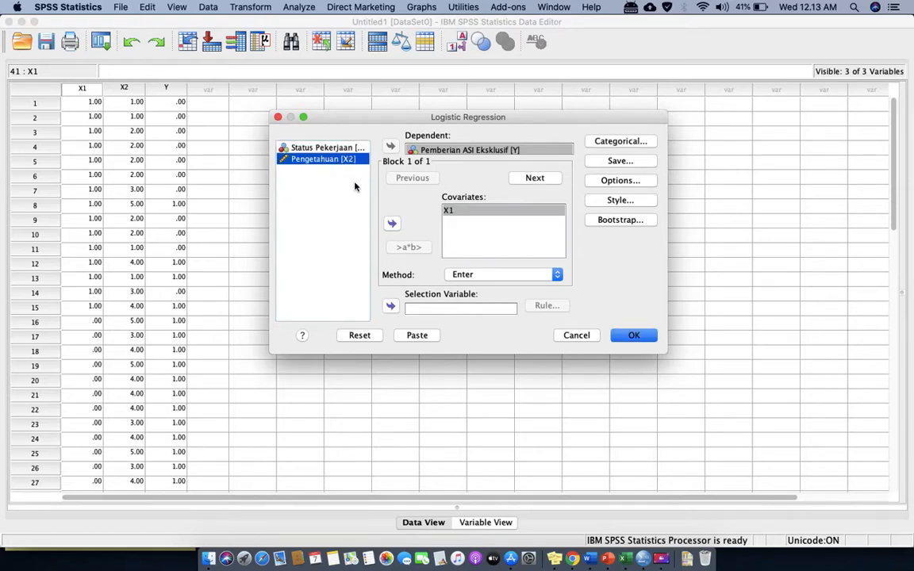
left_click(391, 225)
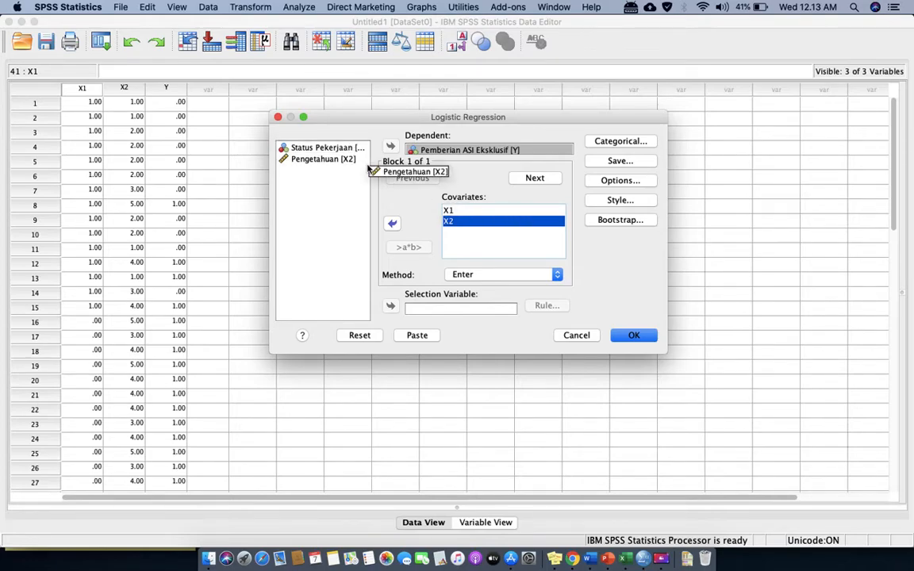
Define Status Pekerjaan [X1] as a categorical covariate with Indicator contrast and the last category as reference.
left_click(641, 142)
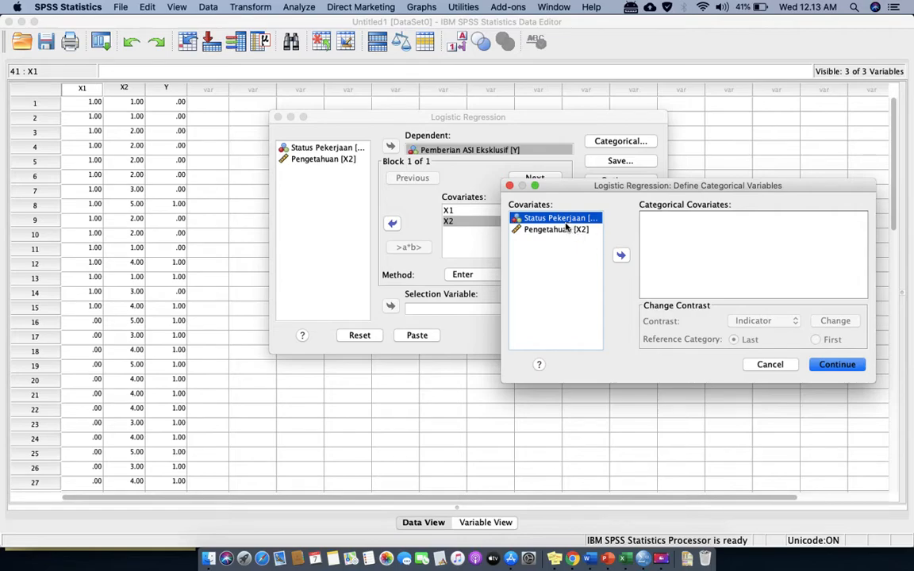
left_click(621, 254)
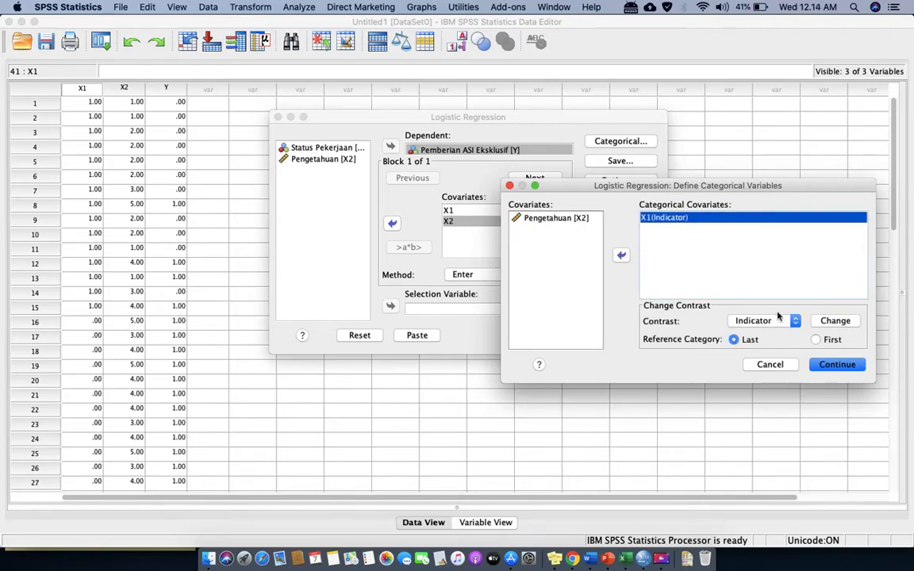
left_click(835, 364)
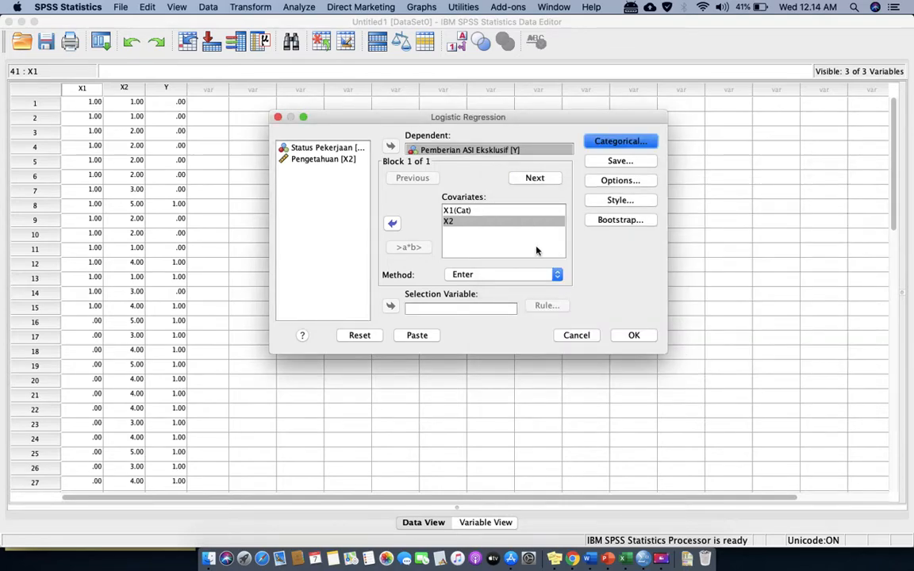
left_click(486, 222)
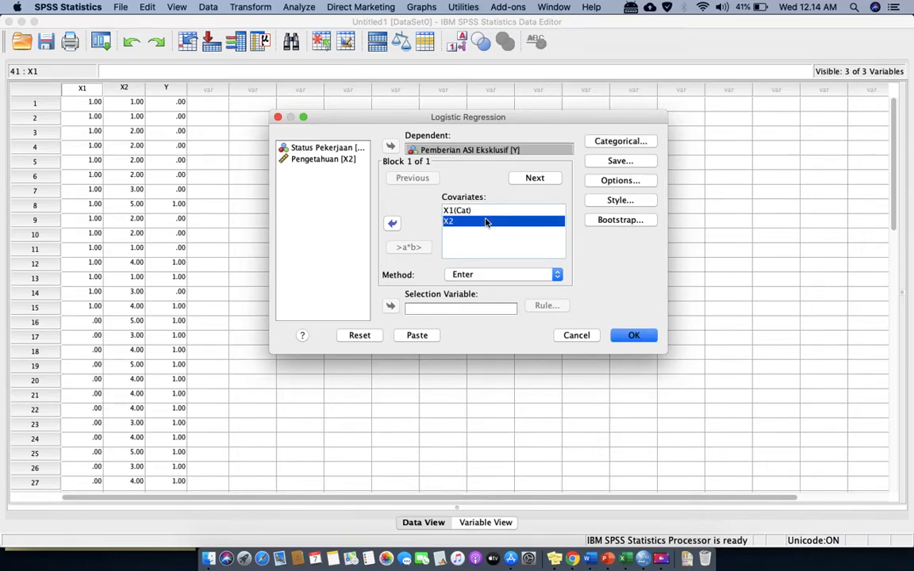
left_click(321, 159)
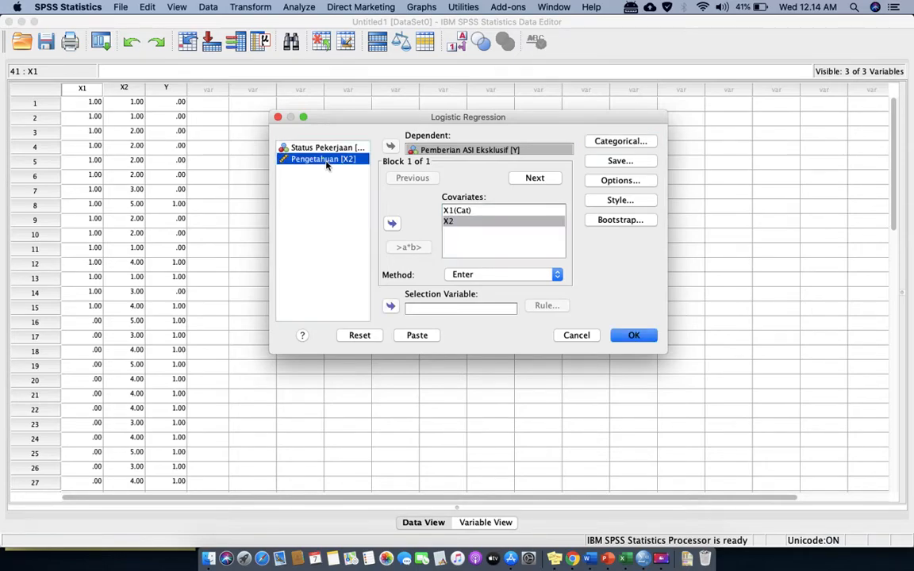
left_click(486, 222)
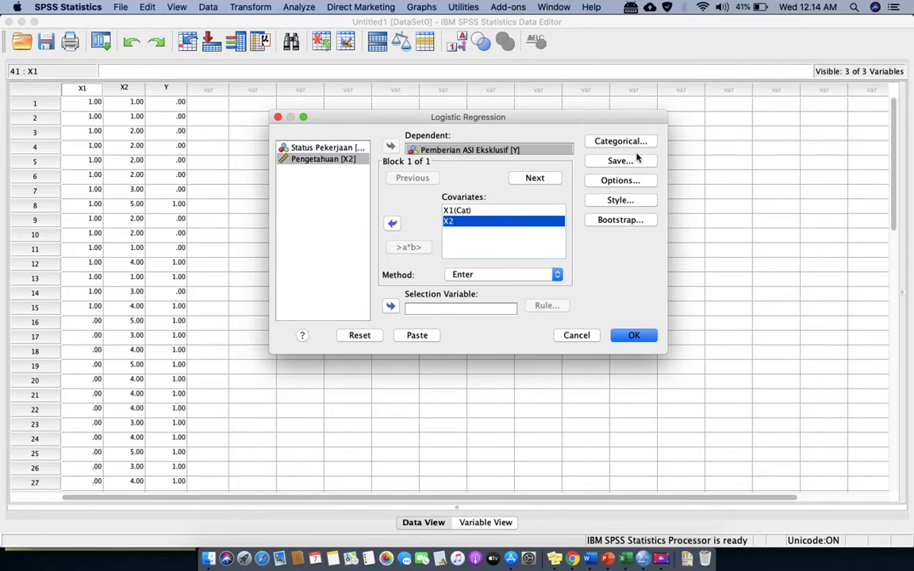
Request classification plots, Hosmer-Lemeshow goodness-of-fit, correlations of estimates, iteration history and a 95% CI for exp(B), and run the regression.
left_click(617, 181)
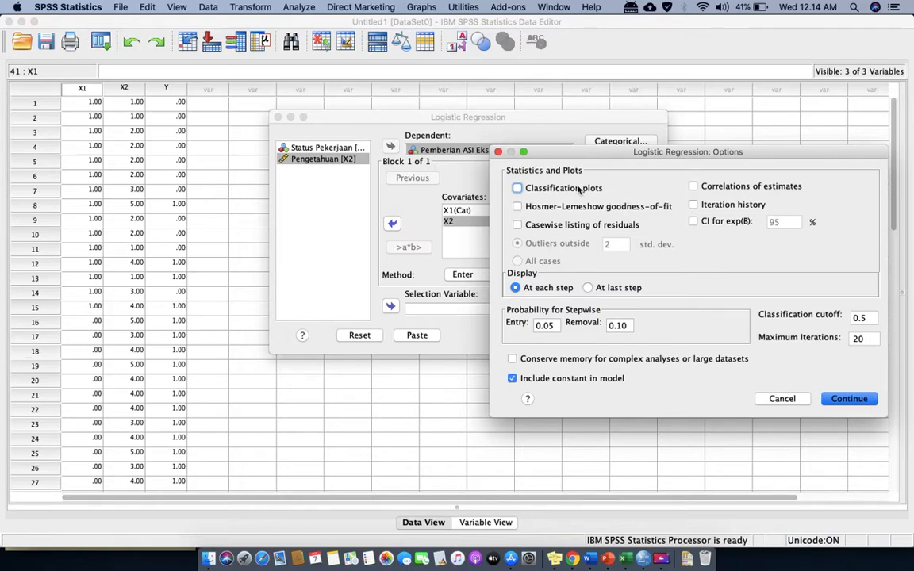
left_click(554, 189)
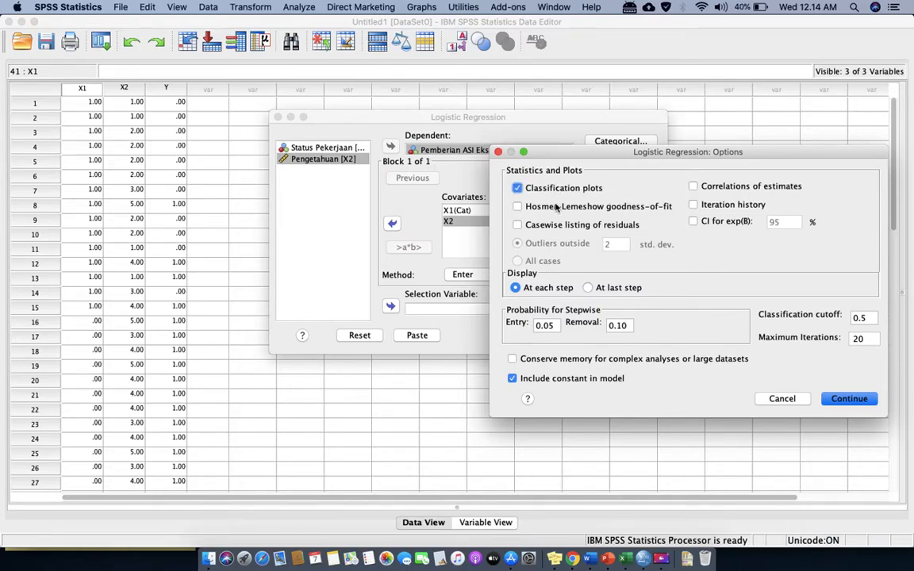
left_click(558, 207)
left_click(755, 188)
left_click(734, 206)
left_click(714, 224)
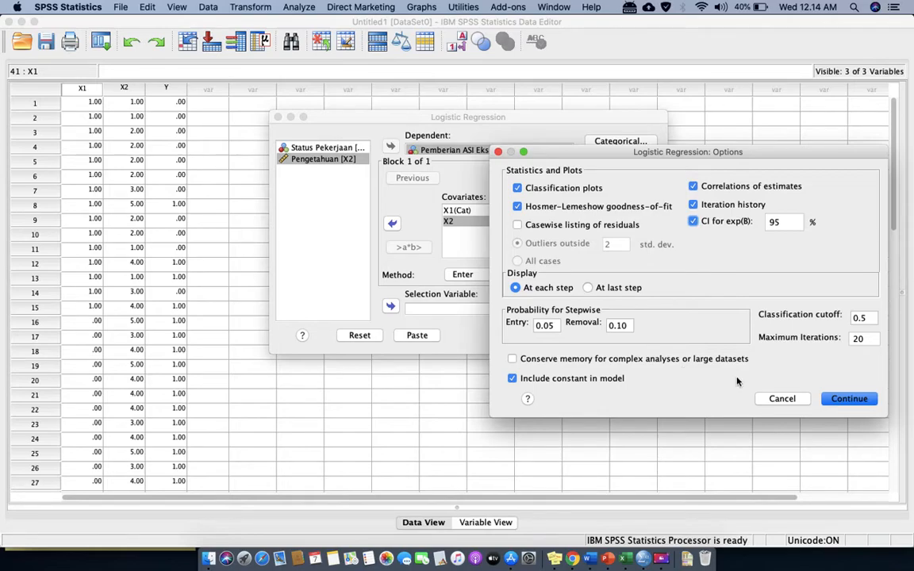
left_click(836, 401)
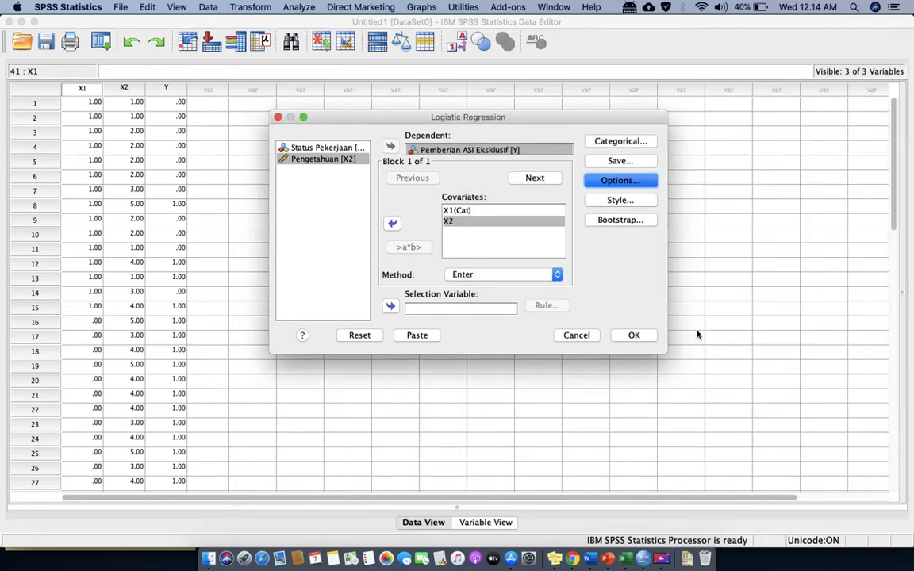
left_click(630, 335)
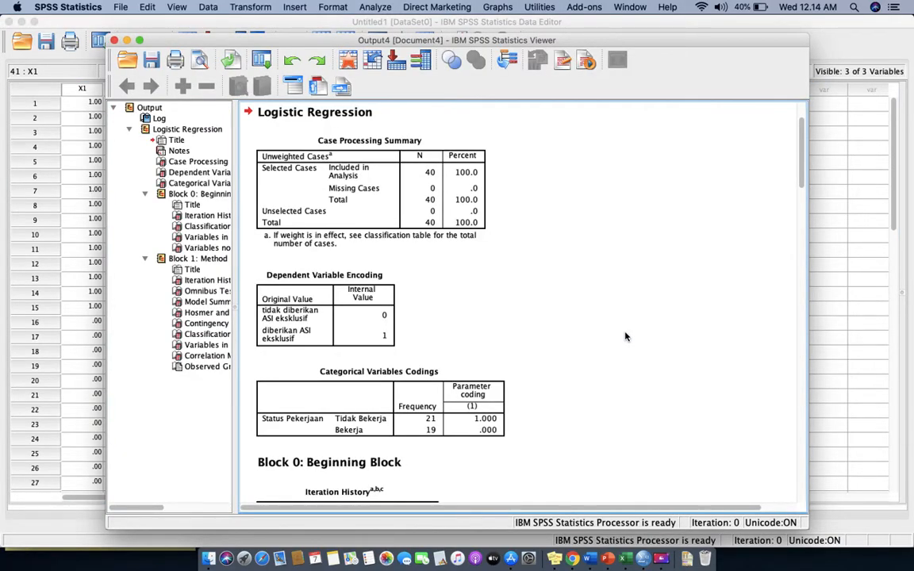
Skim the whole logistic regression output, from the syntax log to the predicted probabilities plot, and reposition the output window.
scroll(625, 337, "down", 15)
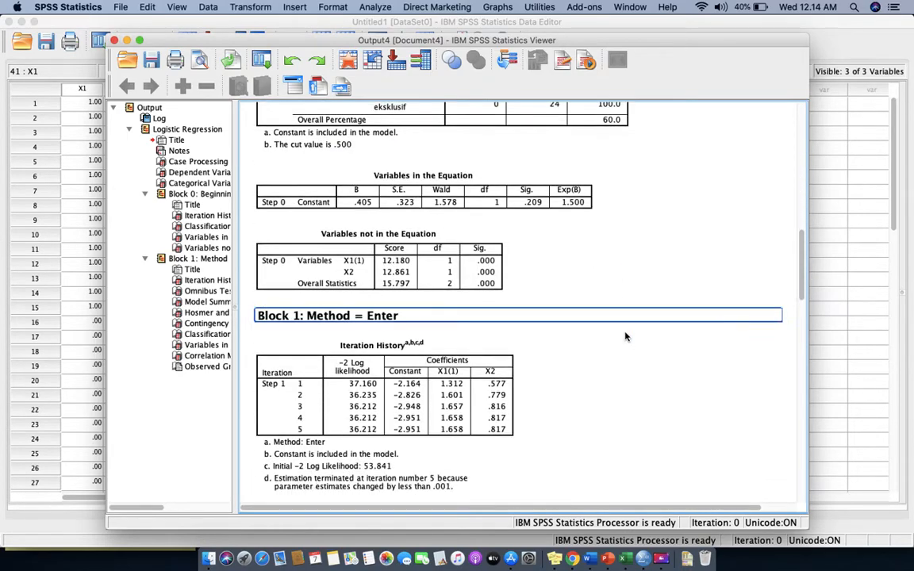
scroll(625, 337, "down", 12)
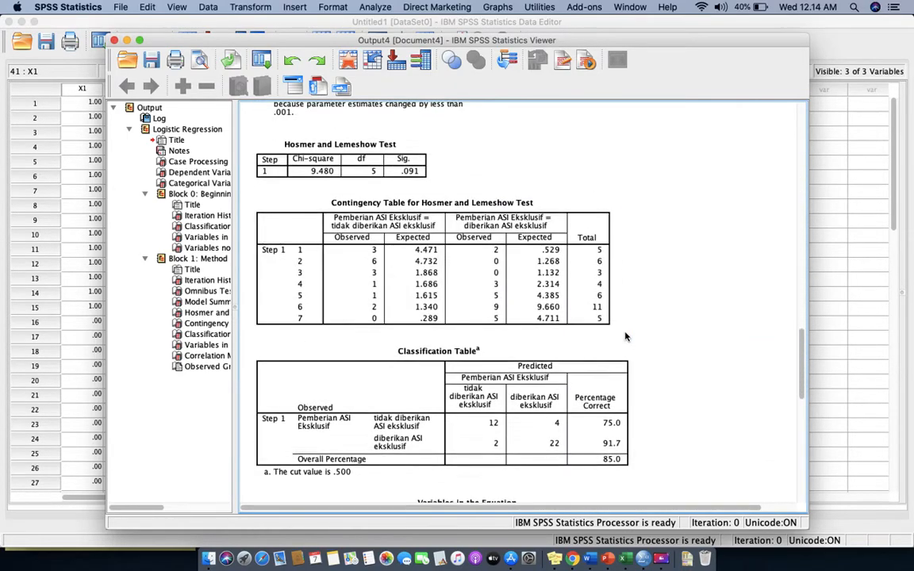
scroll(625, 337, "down", 10)
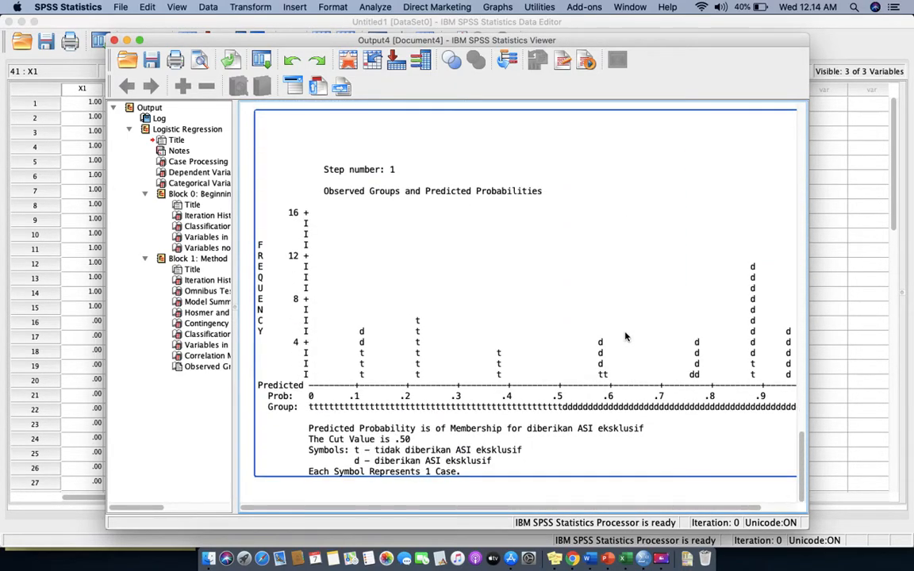
scroll(625, 337, "up", 20)
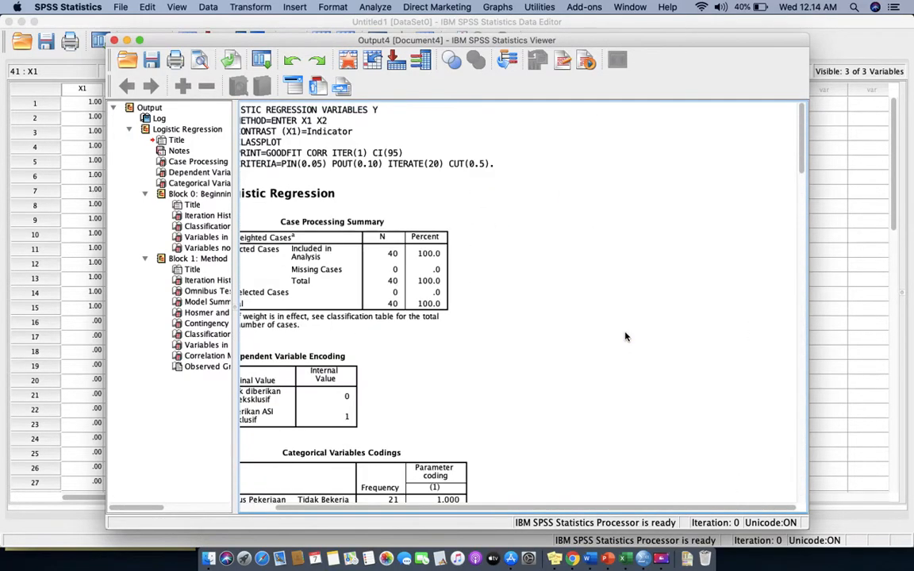
scroll(625, 337, "left", 3)
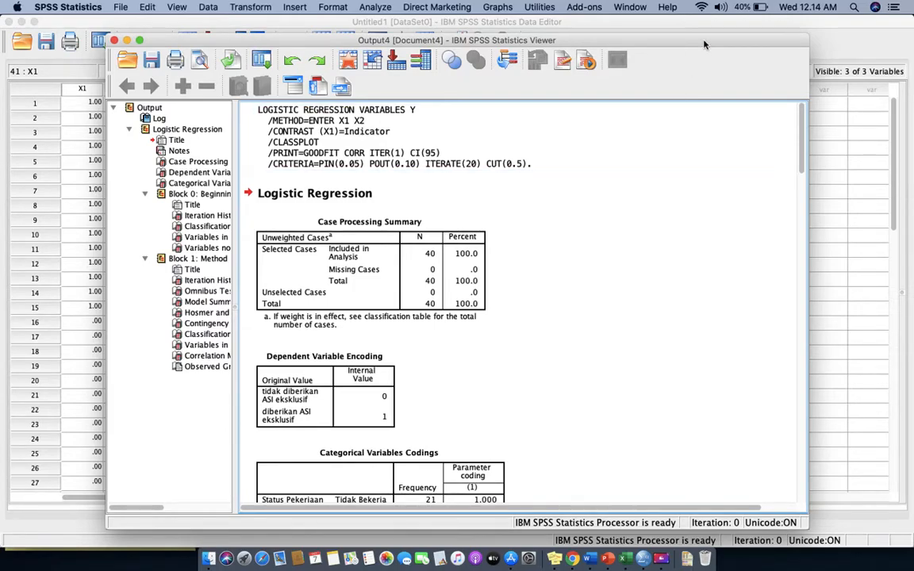
left_click_drag(704, 44, 630, 29)
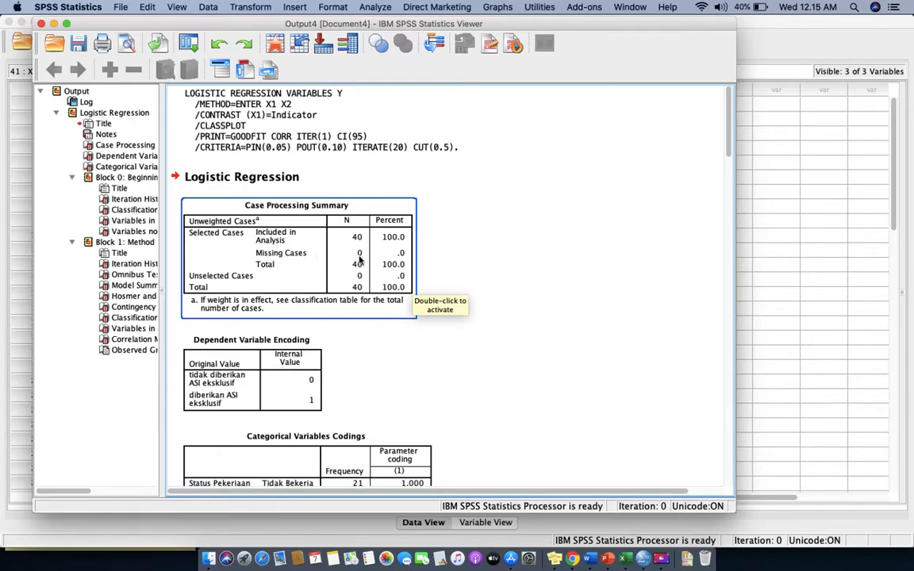
Examine the Case Processing Summary, the variable coding tables and the Block 0 tables in the output.
scroll(359, 260, "down", 3)
scroll(358, 260, "down", 3)
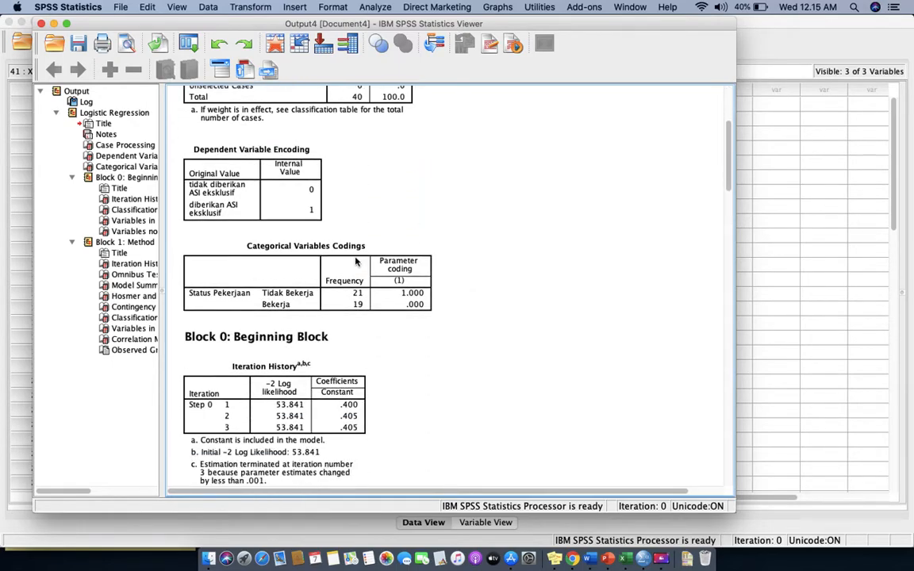
left_click(239, 340)
scroll(224, 342, "down", 6)
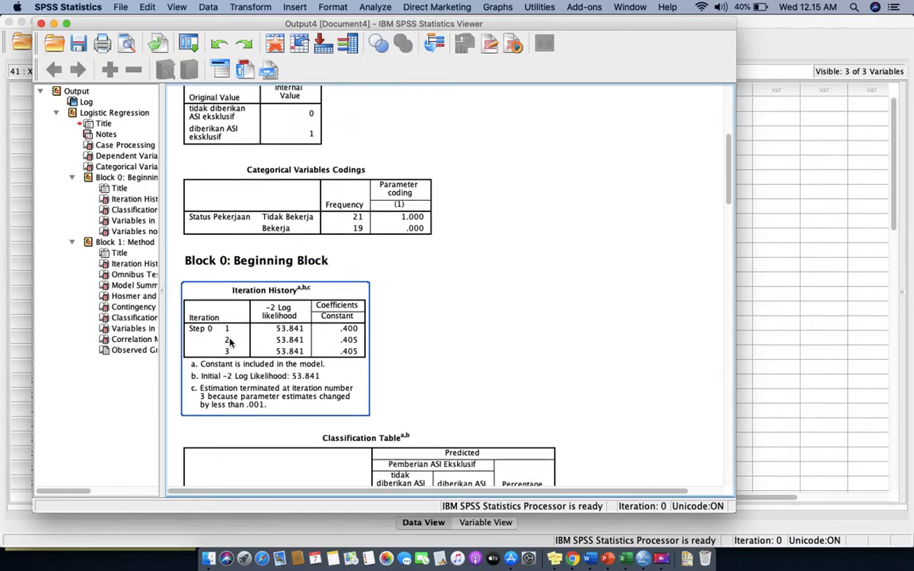
scroll(230, 342, "down", 4)
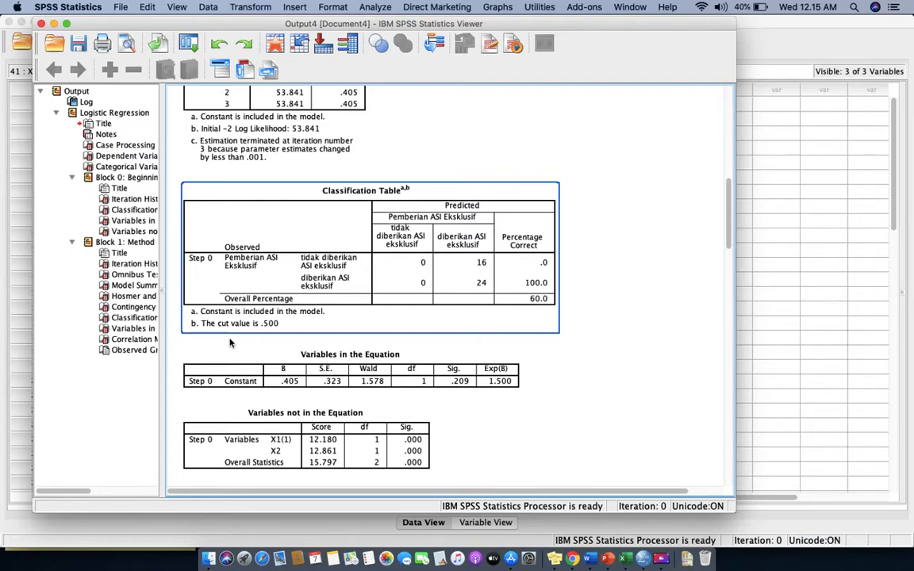
left_click(232, 349)
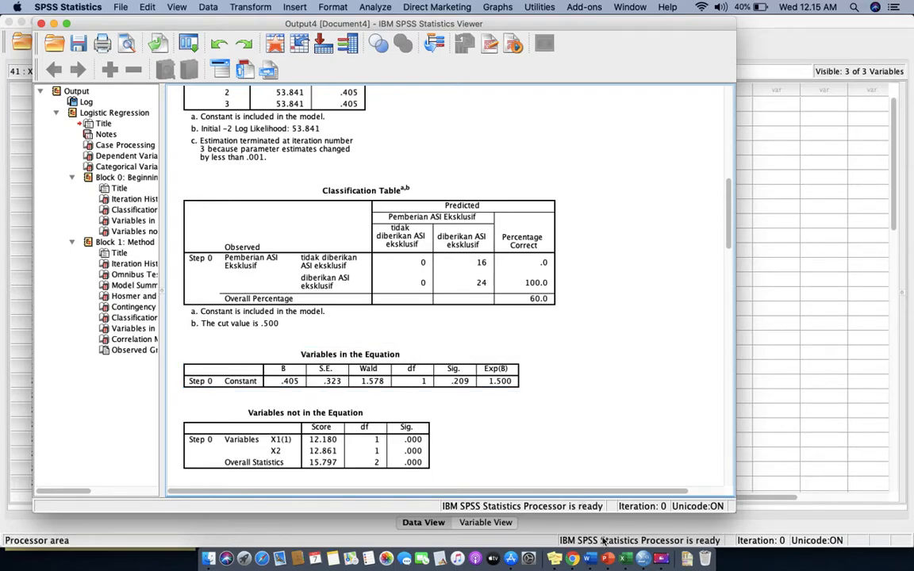
Switch to PowerPoint and read the Block 0 criterion on the "Interpretasi Uji Regresi Logistik" slide.
left_click(609, 560)
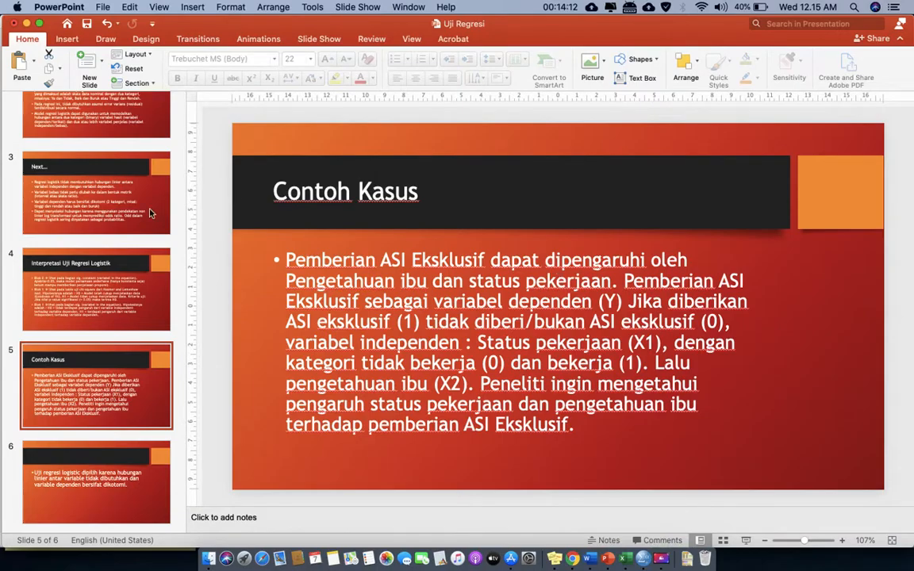
left_click(87, 246)
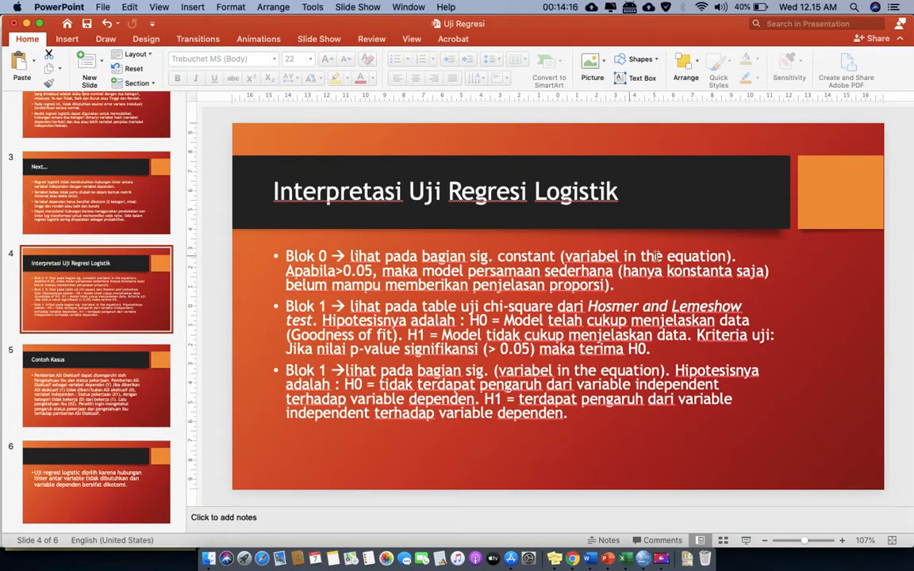
left_click(376, 271)
type(",")
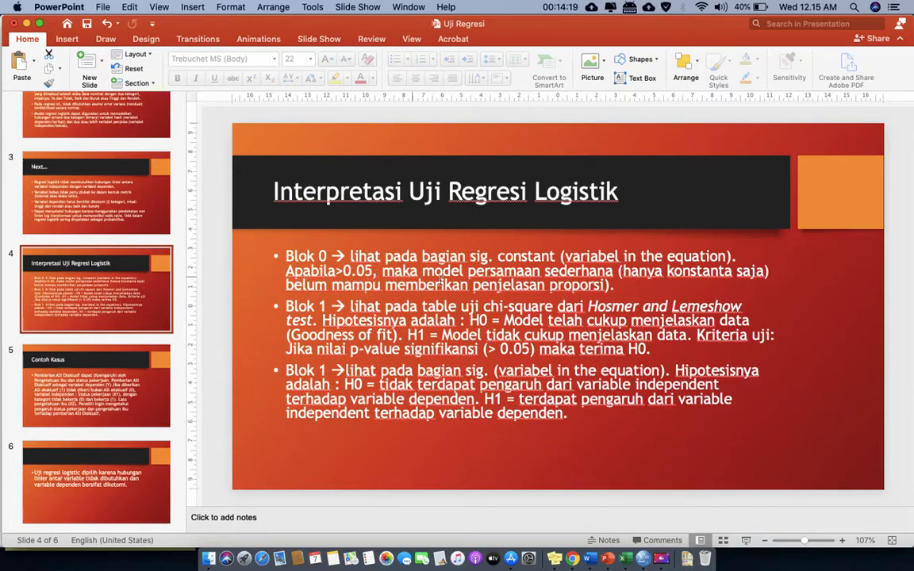
Switch back to the SPSS output and examine the constant's significance in the Block 0 Variables in the Equation table.
left_click(644, 557)
scroll(479, 346, "down", 6)
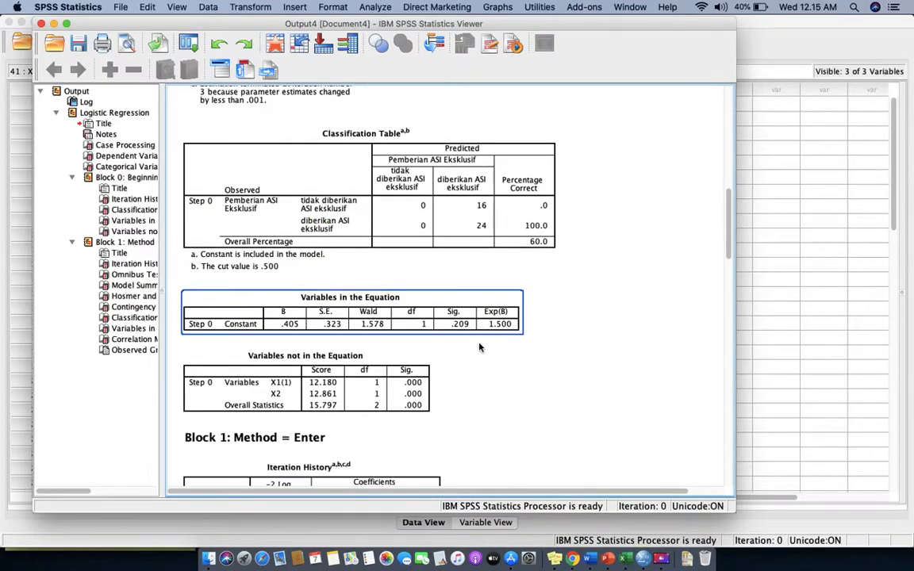
scroll(479, 346, "down", 3)
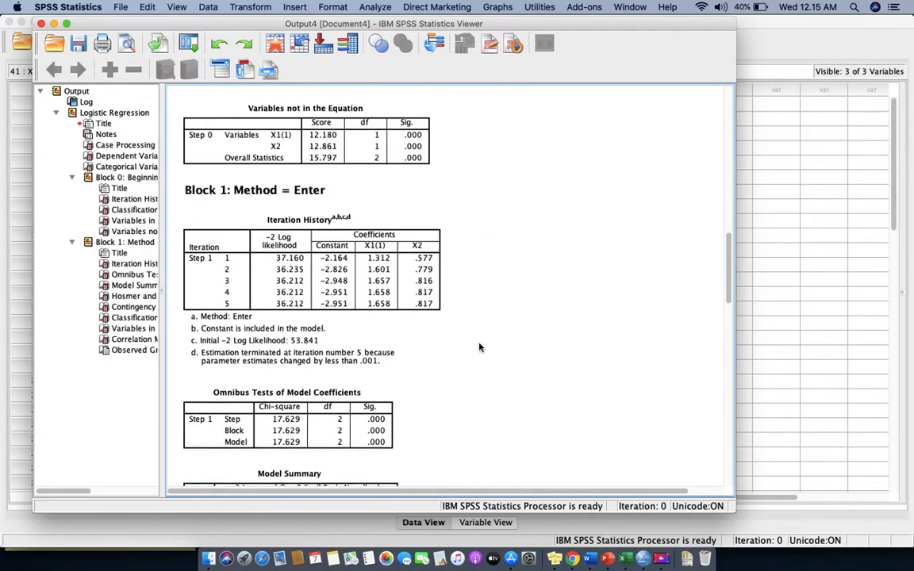
scroll(479, 346, "up", 12)
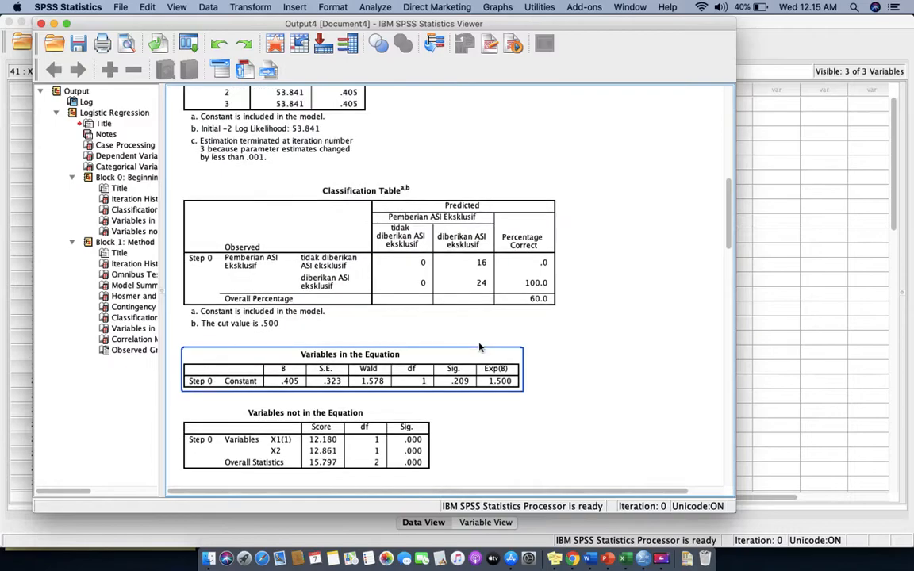
scroll(479, 347, "up", 4)
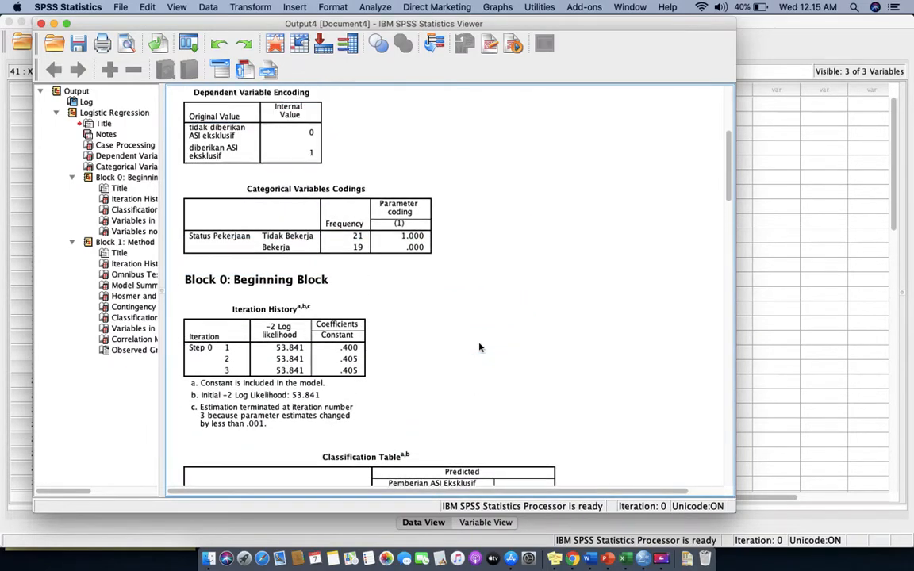
Examine the significance value of the Hosmer and Lemeshow Test in Block 1 of the output.
scroll(479, 347, "down", 15)
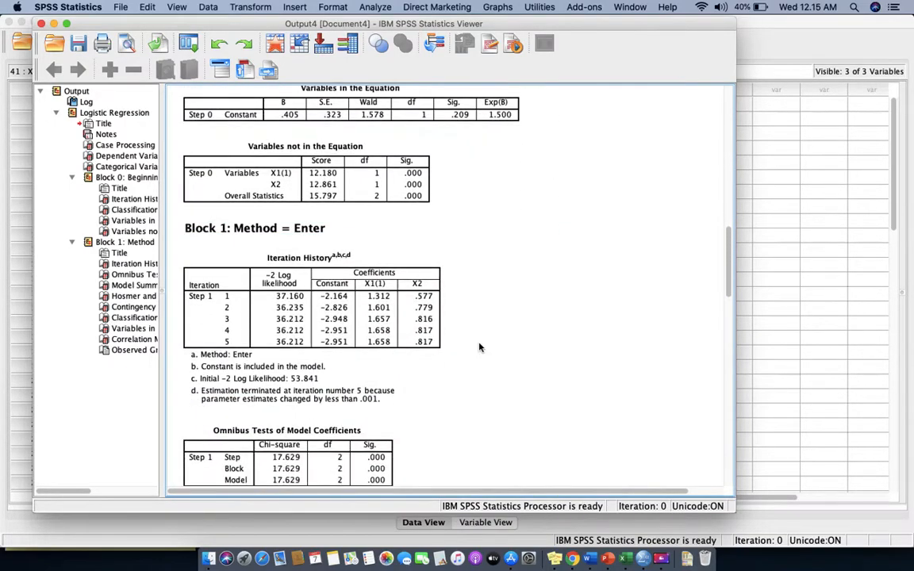
scroll(479, 347, "down", 1)
scroll(479, 346, "down", 3)
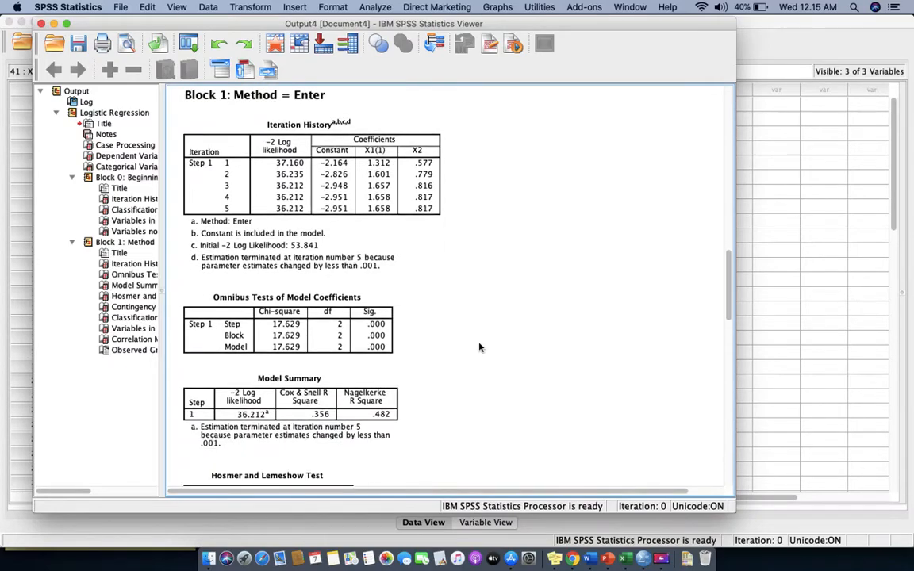
scroll(479, 346, "down", 7)
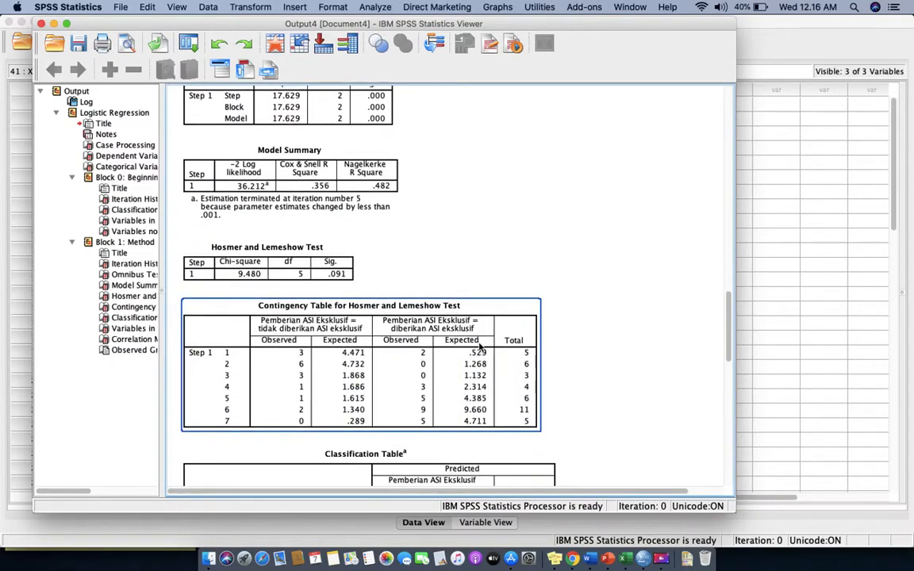
left_click(310, 272)
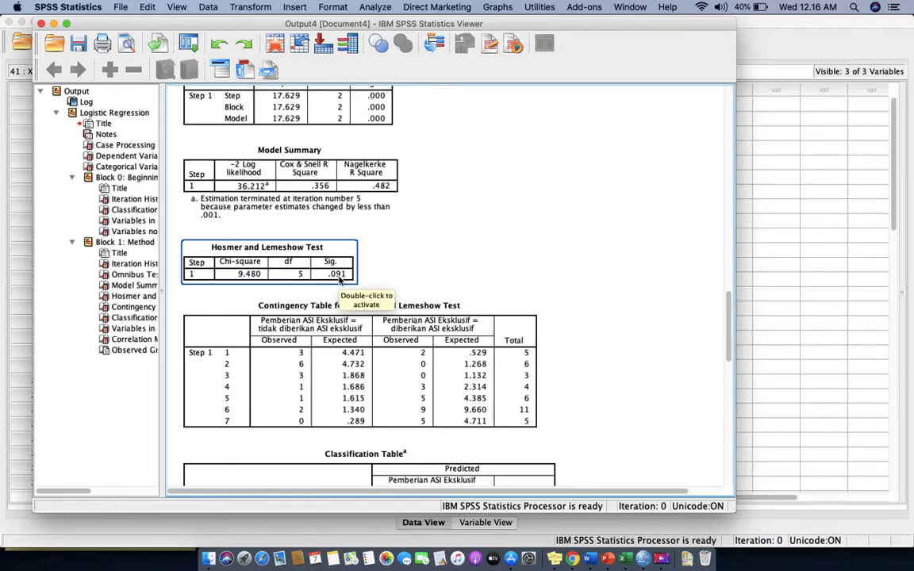
Switch to PowerPoint and read the Hosmer and Lemeshow test criterion for Block 1 on the "Interpretasi Uji Regresi Logistik" slide.
key("ctrl+Up")
left_click(411, 239)
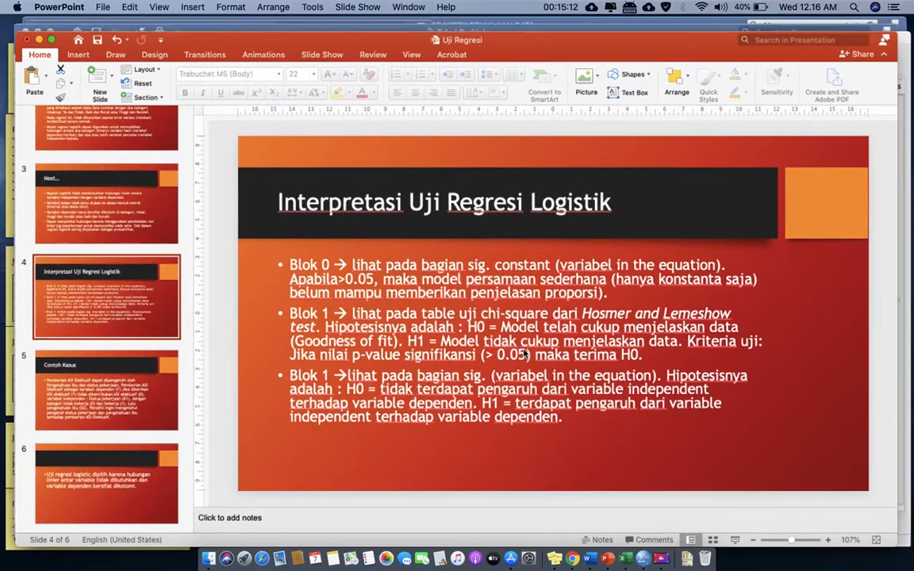
Switch back to the SPSS output and examine the significance values of X1 and X2 in the Block 1 Variables in the Equation table.
key("ctrl+Up")
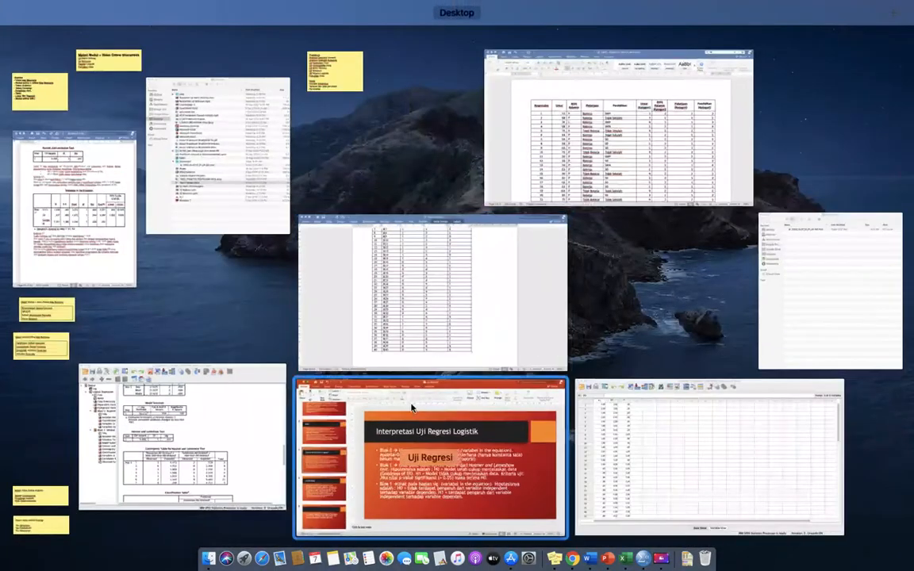
left_click(287, 373)
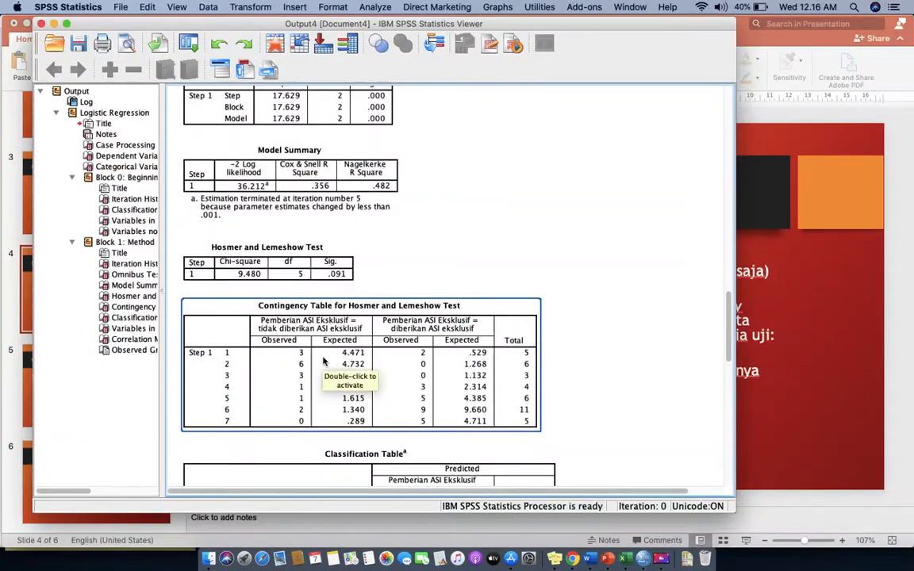
scroll(323, 361, "down", 5)
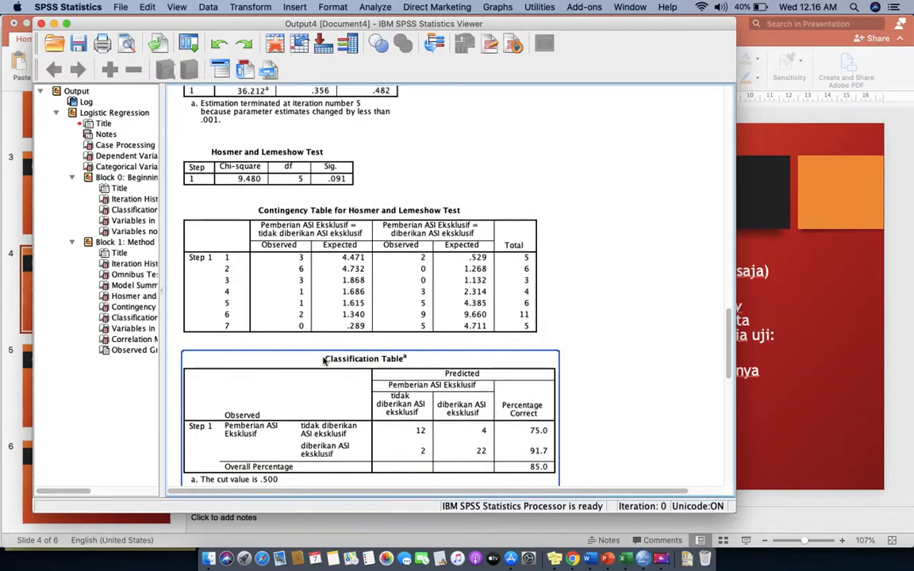
scroll(323, 361, "down", 3)
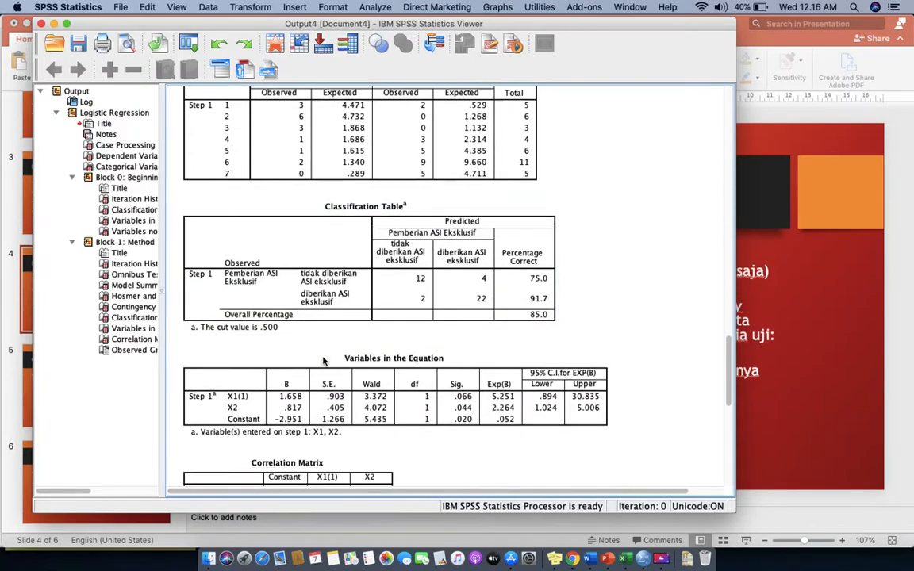
scroll(426, 367, "down", 4)
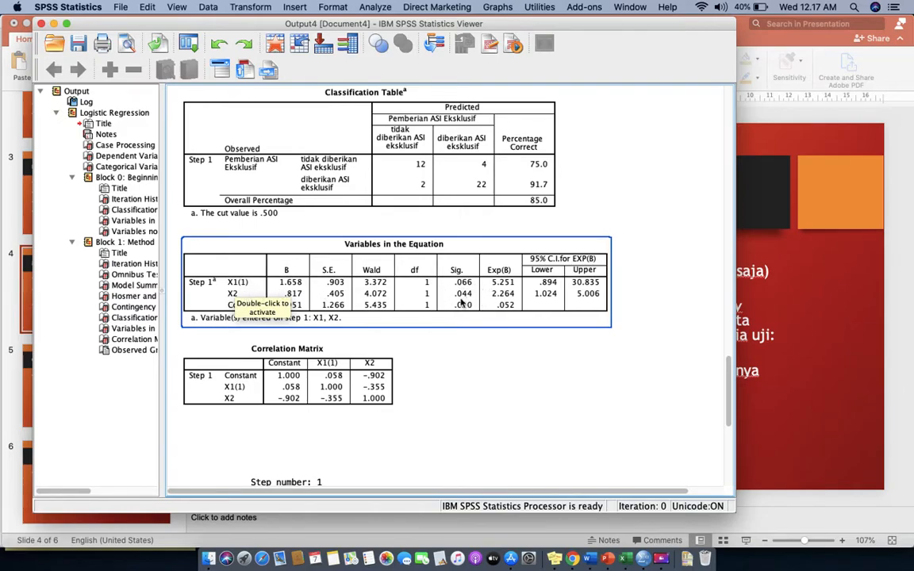
Switch to PowerPoint and read the Block 1 hypotheses on the independent variables' effect on the dependent variable.
left_click(753, 365)
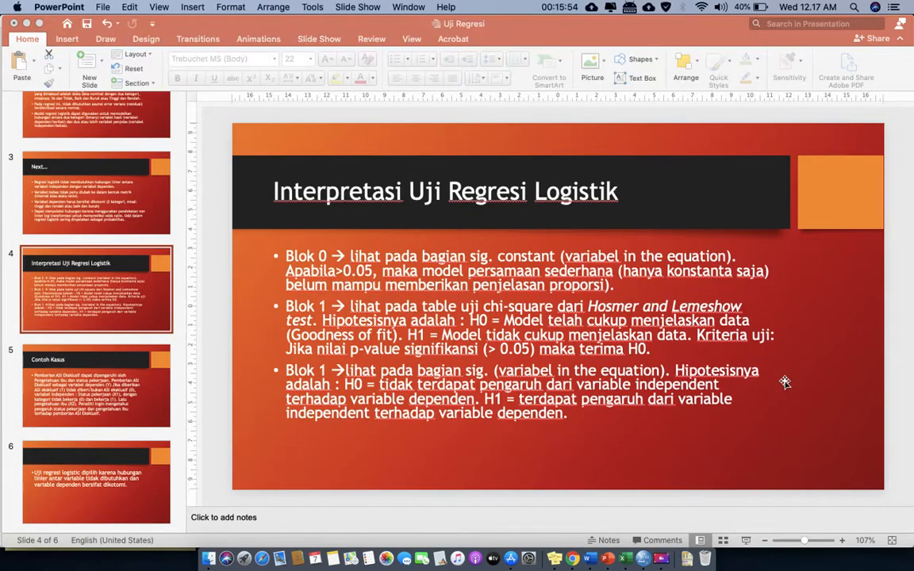